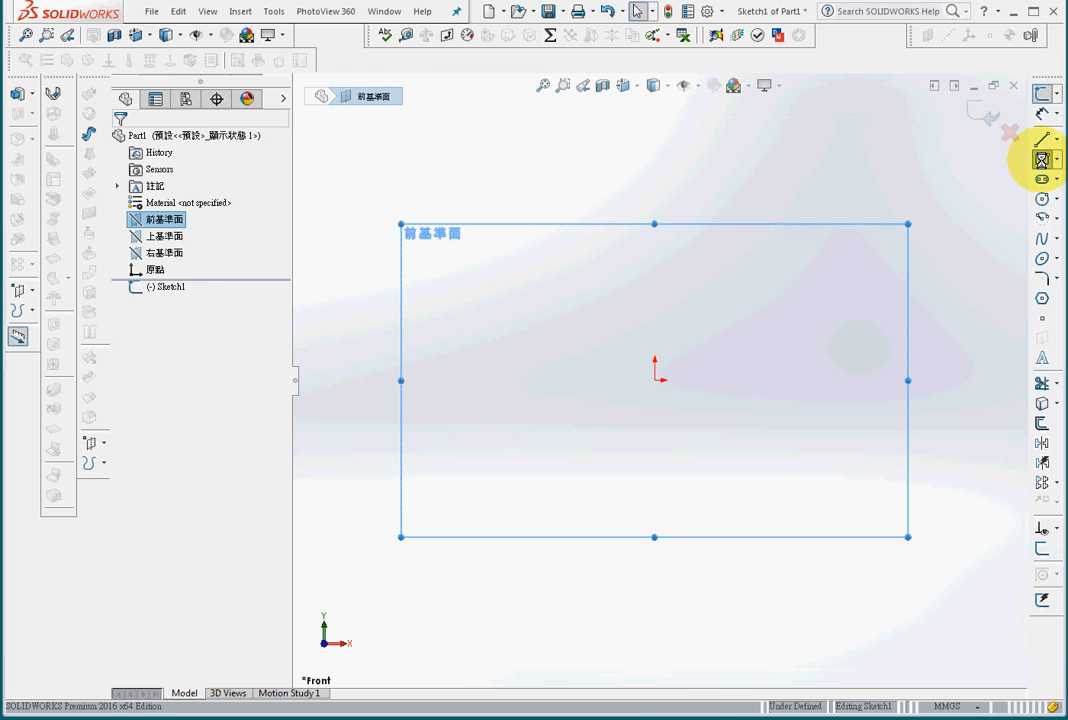
Sketch a center rectangle about 67 mm by 56 mm, centred on the origin of the front plane sketch.
left_click(1040, 159)
left_click(655, 380)
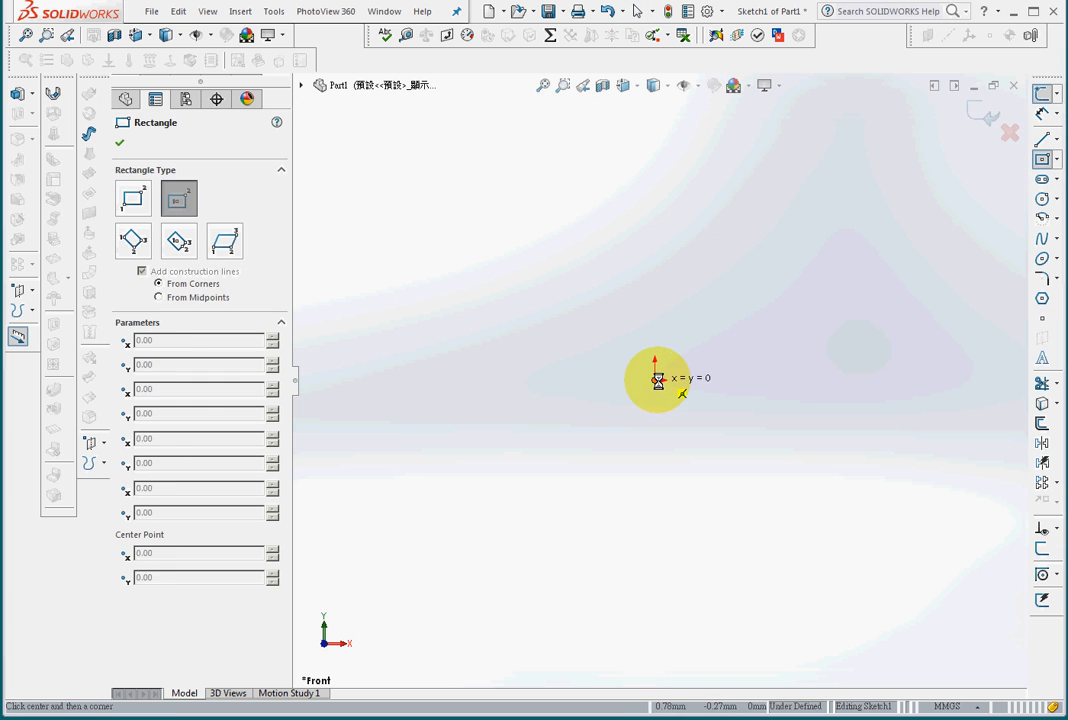
left_click(751, 300)
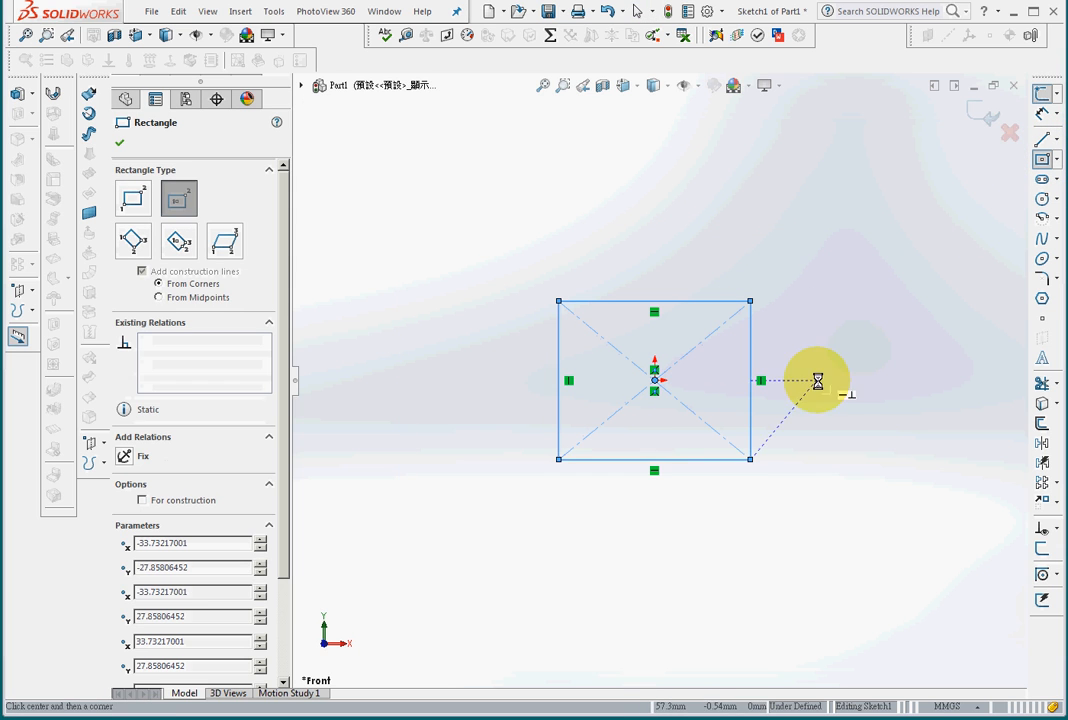
Dimension the rectangle's upper edge and its right vertical edge to 50 mm each.
left_click(1040, 113)
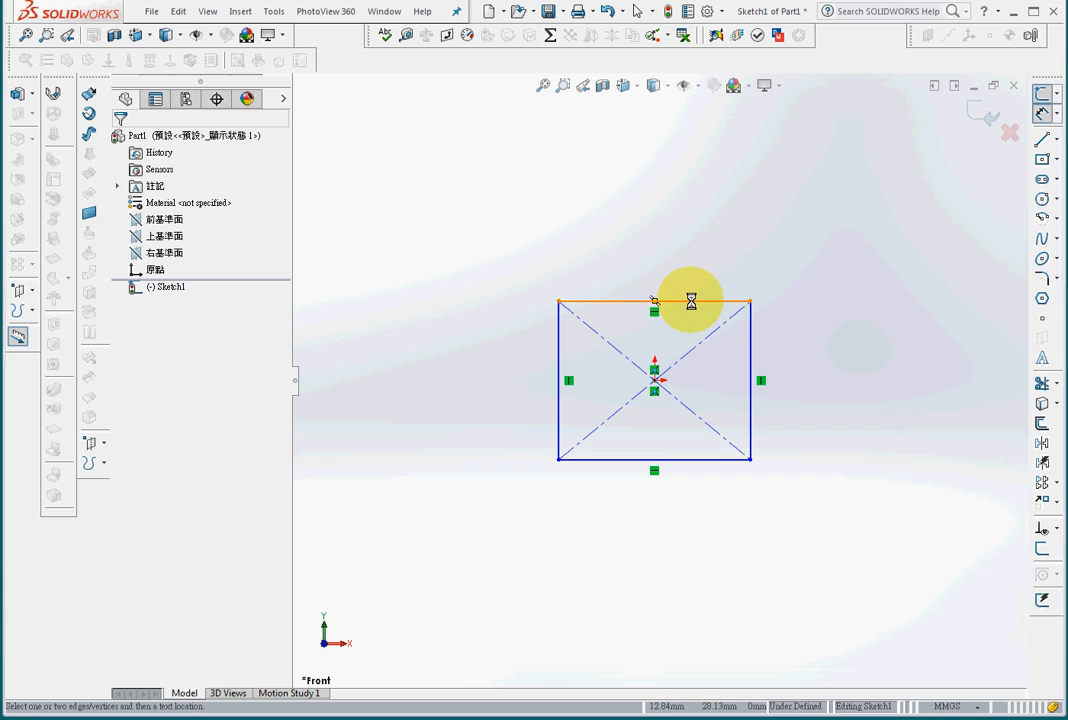
left_click(691, 300)
left_click(662, 266)
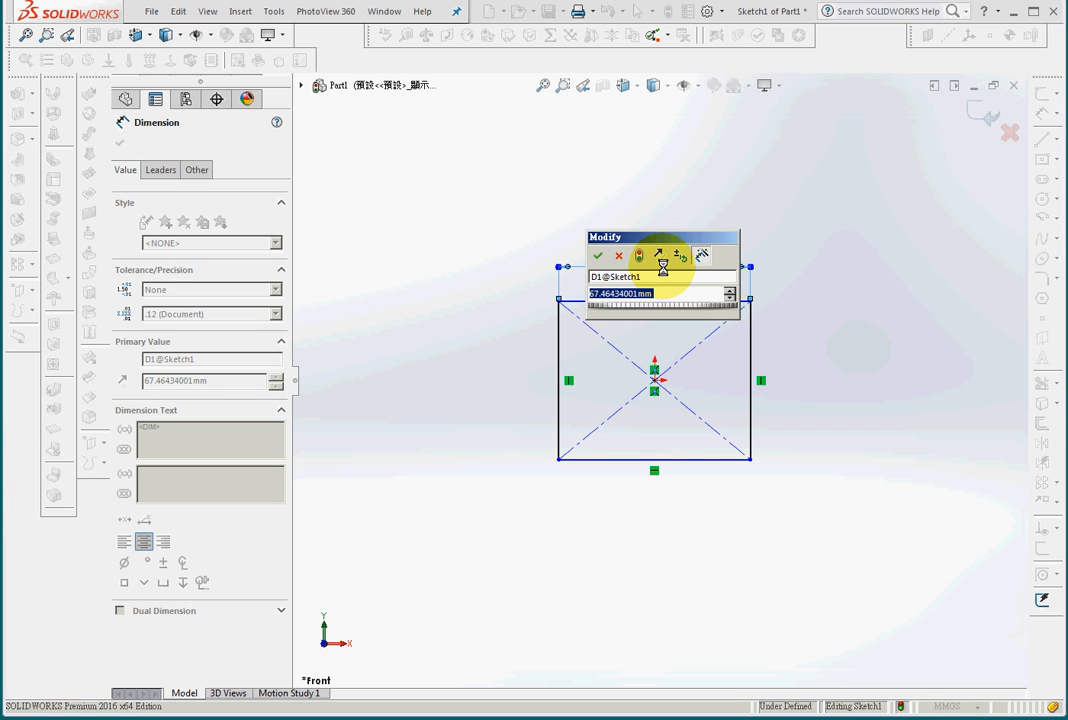
type("50")
key("Return")
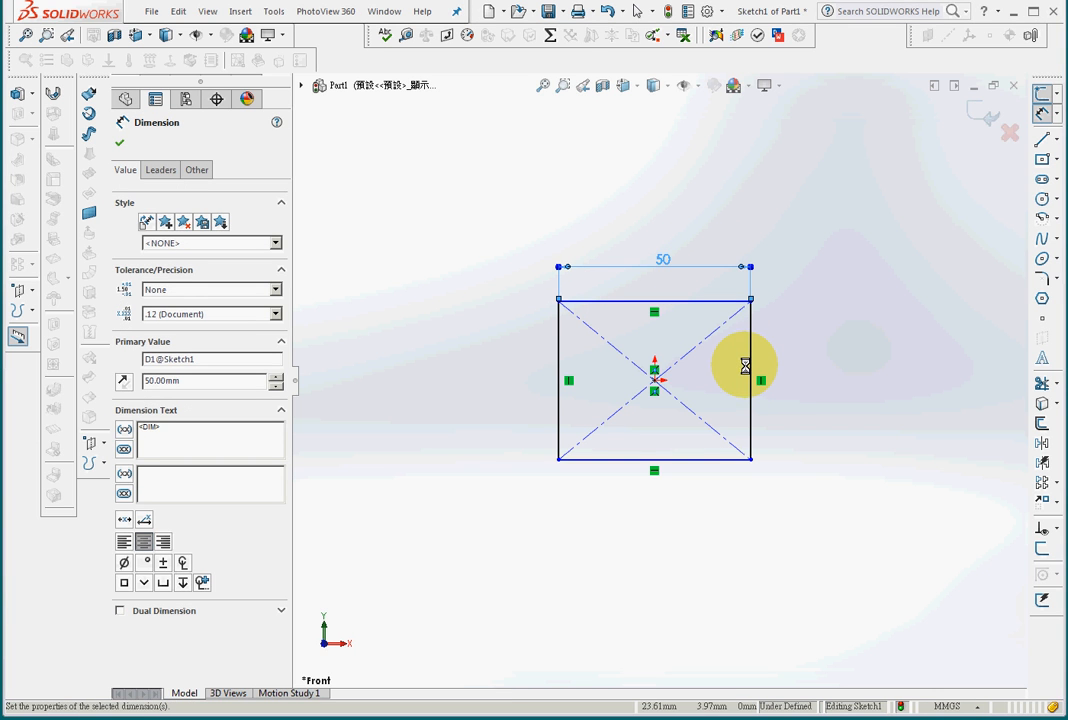
left_click(751, 367)
left_click(797, 384)
type("50")
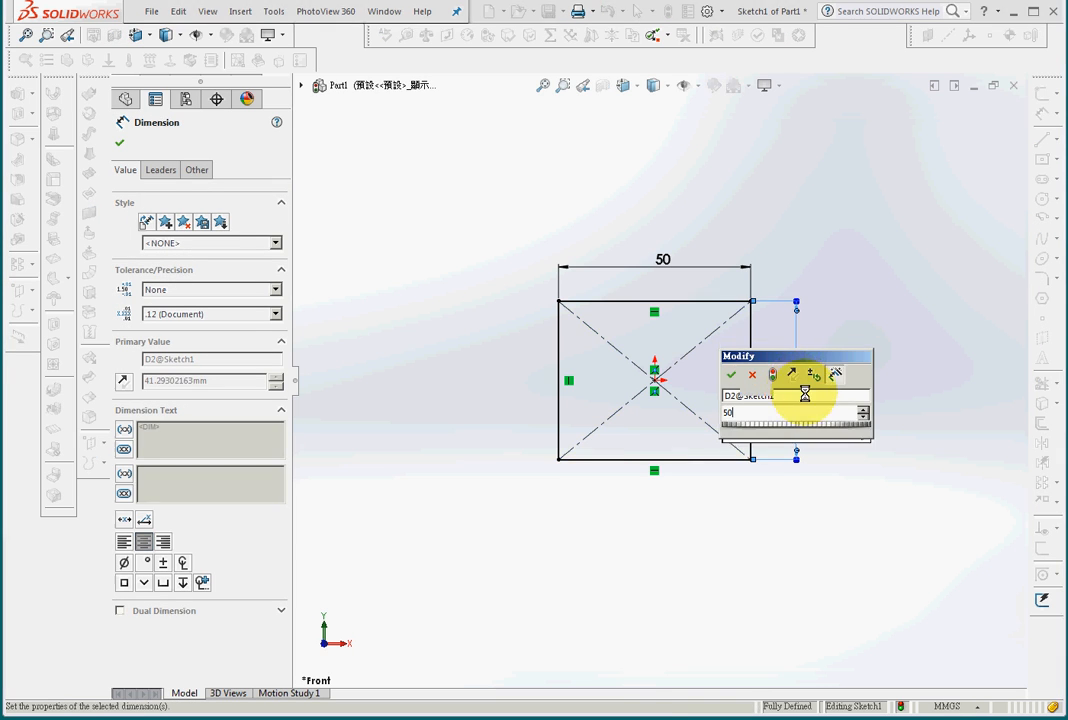
key("Return")
Extrude the square sketch as a blind boss with a depth of 1000 mm.
left_click(18, 96)
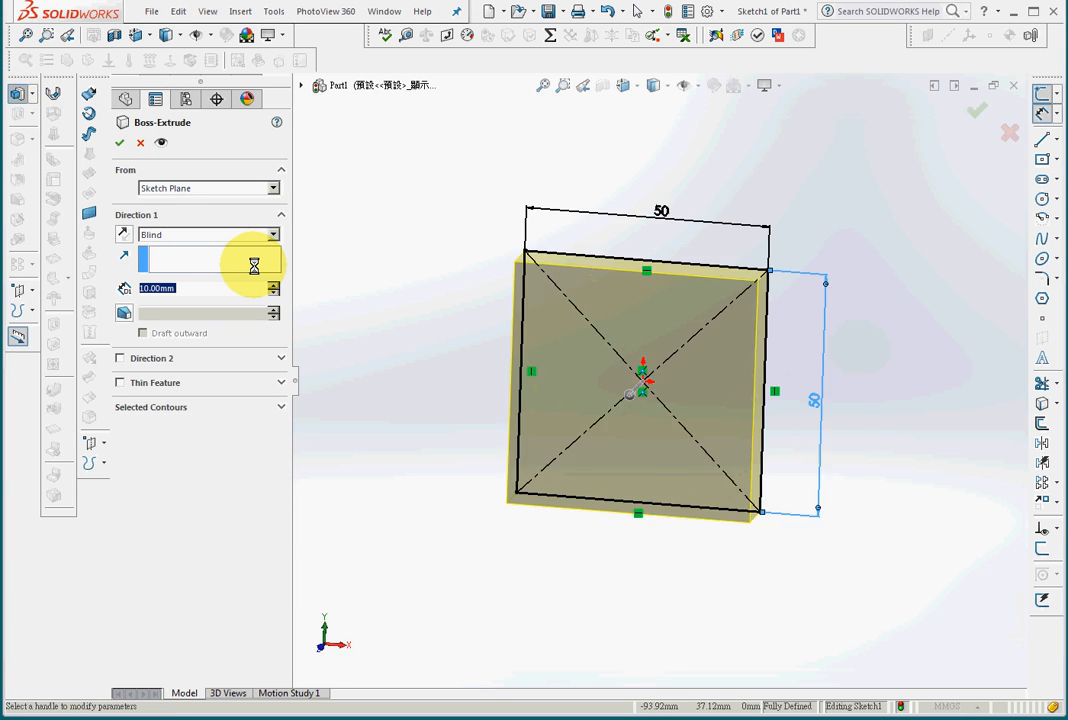
type("1000")
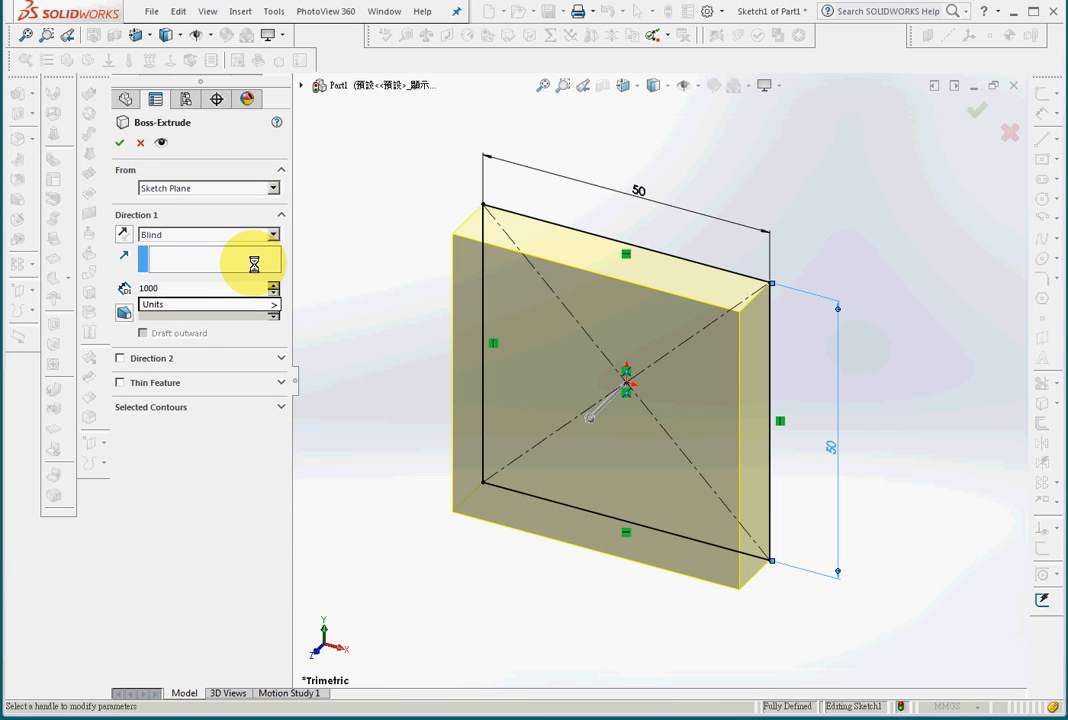
key("Return")
Save the beam part to the desktop under the file name Part1.
left_click(543, 87)
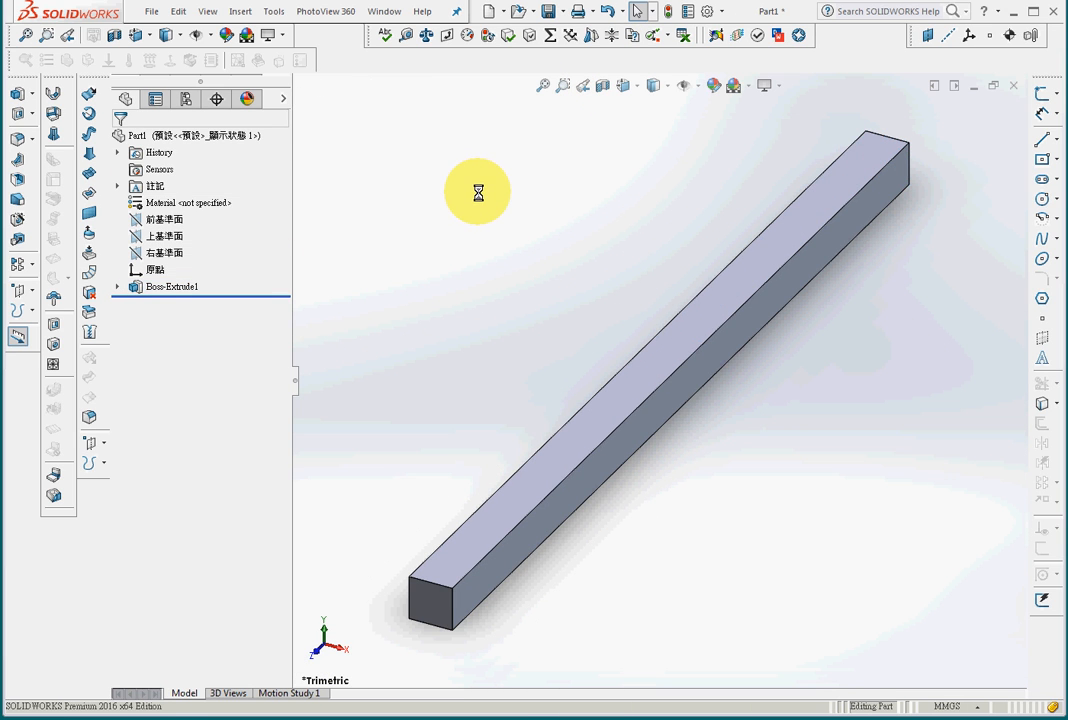
left_click(547, 11)
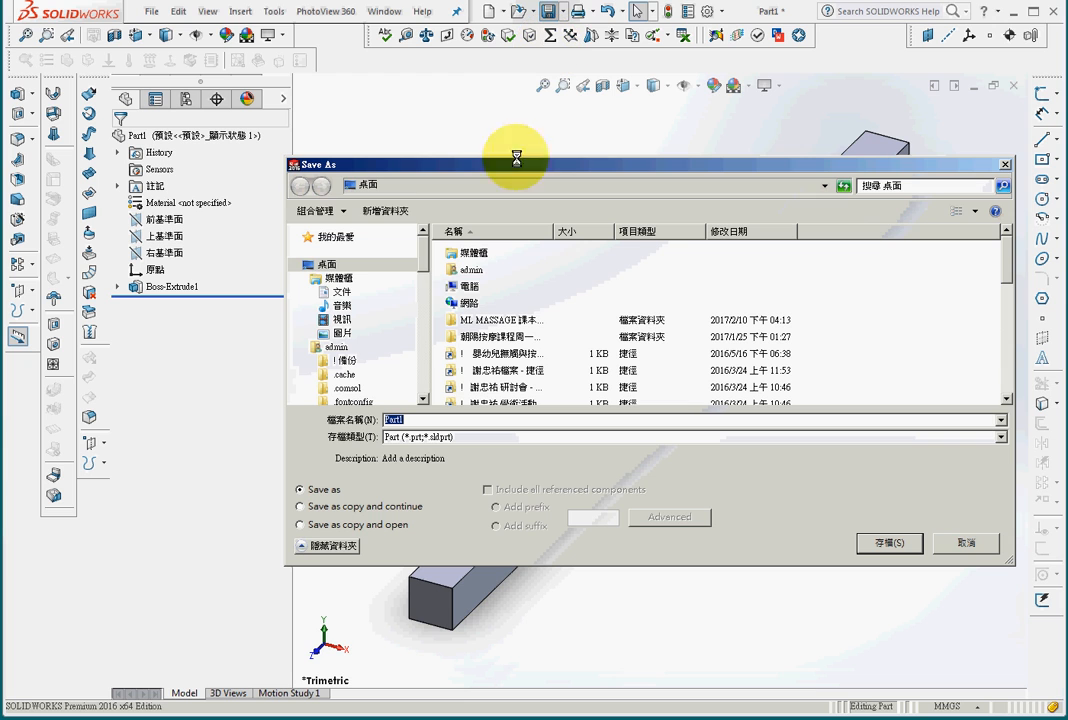
left_click(886, 542)
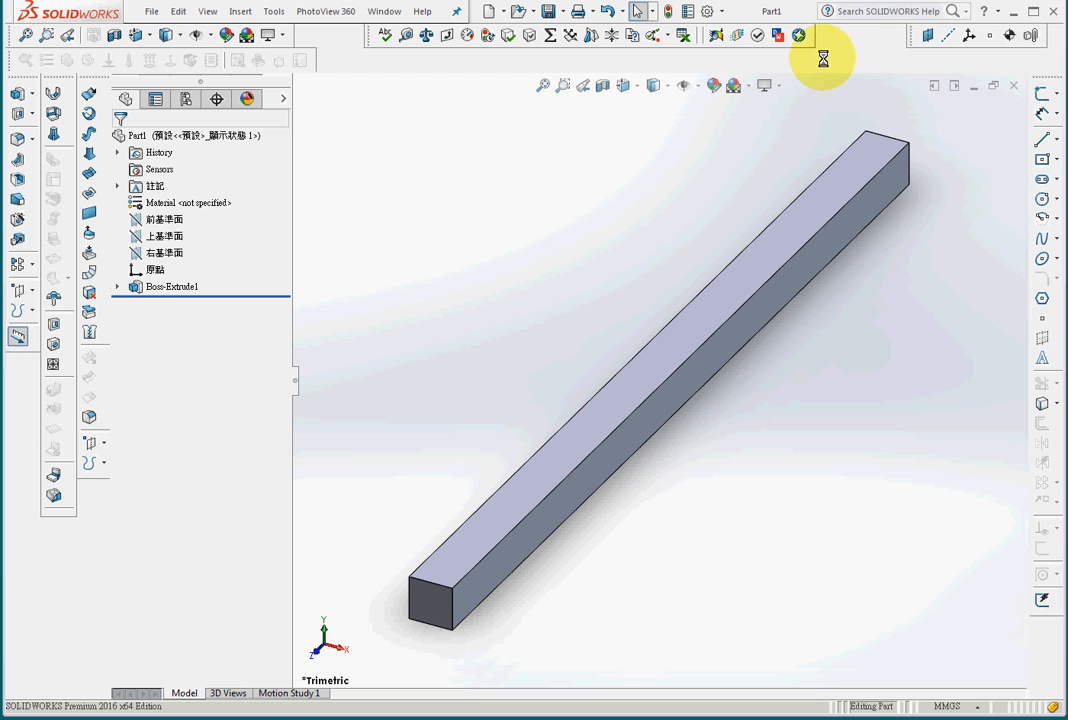
left_click(721, 11)
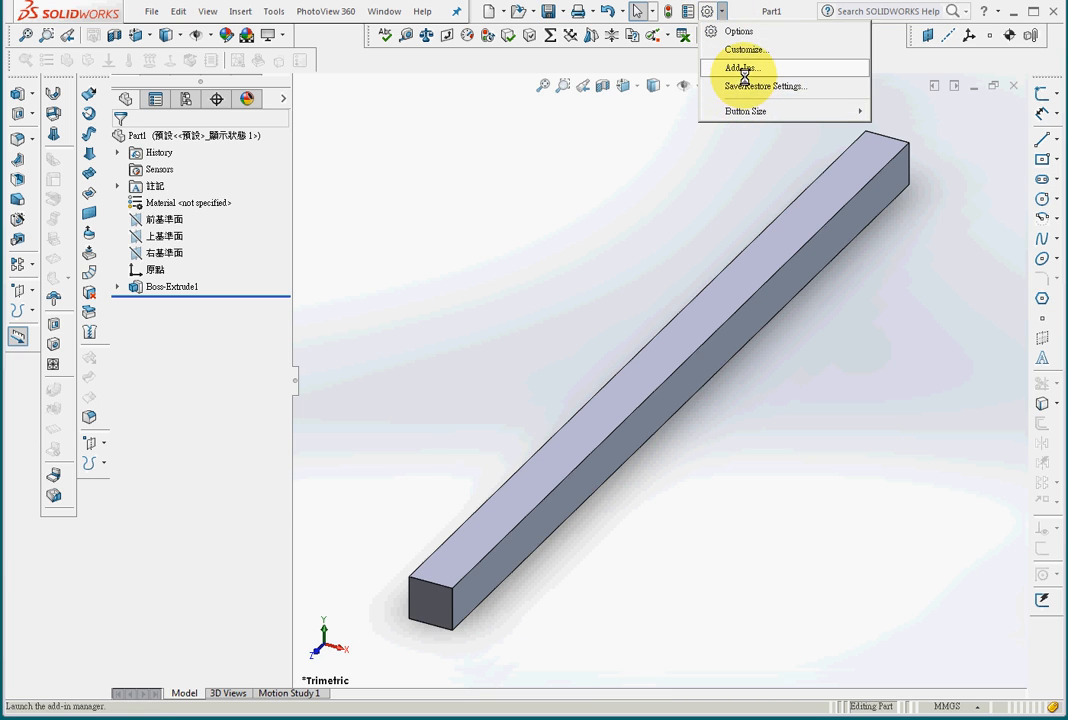
left_click(744, 69)
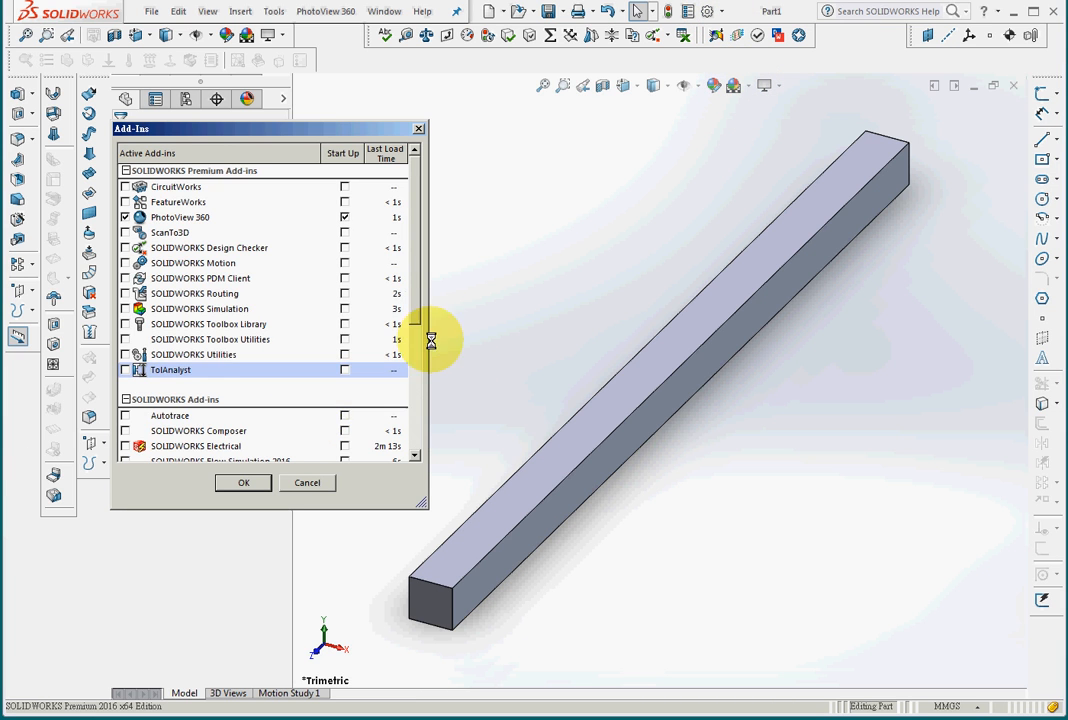
left_click_drag(420, 305, 365, 436)
left_click(302, 483)
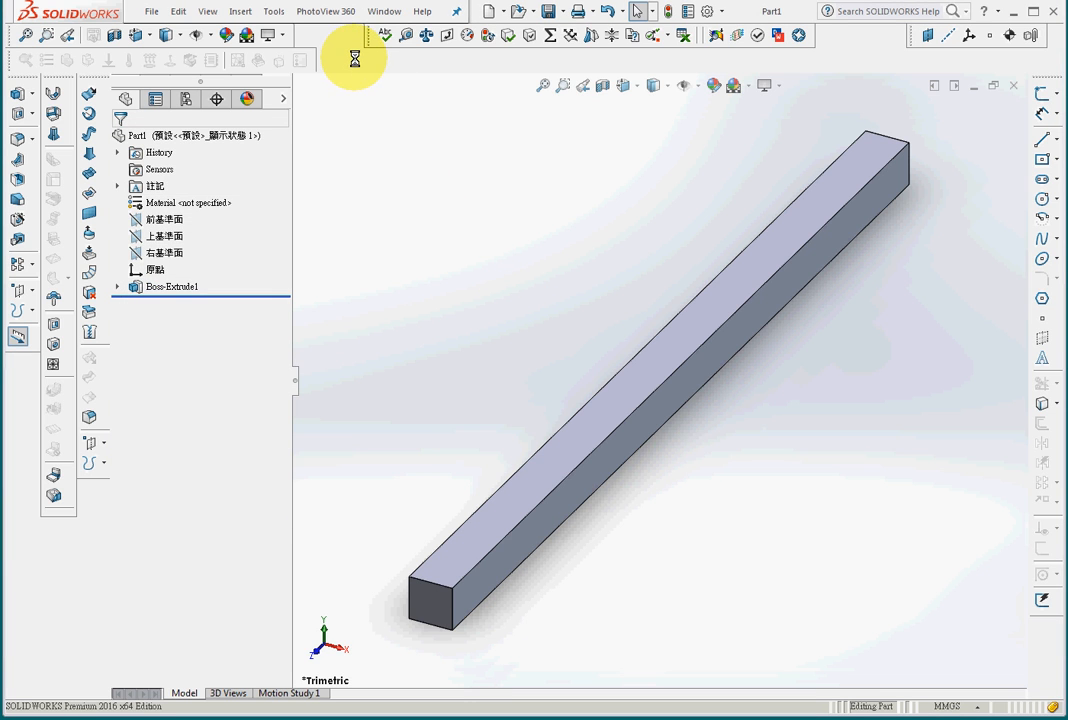
Show the COMSOL Multiphysics toolbar.
right_click(354, 57)
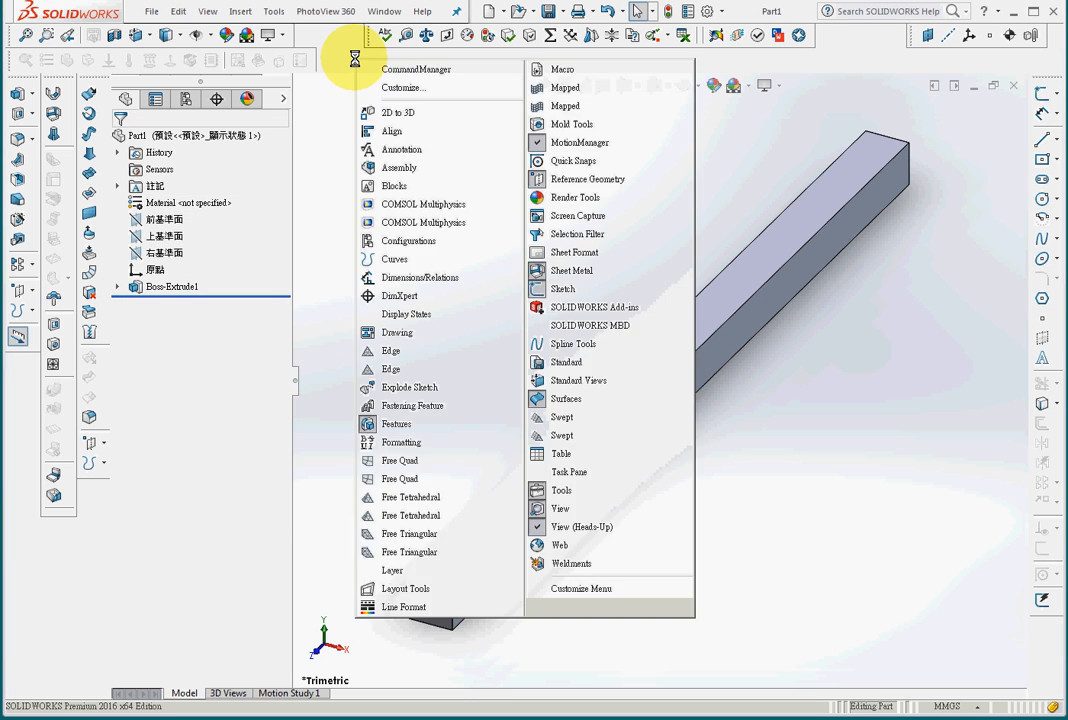
left_click(421, 204)
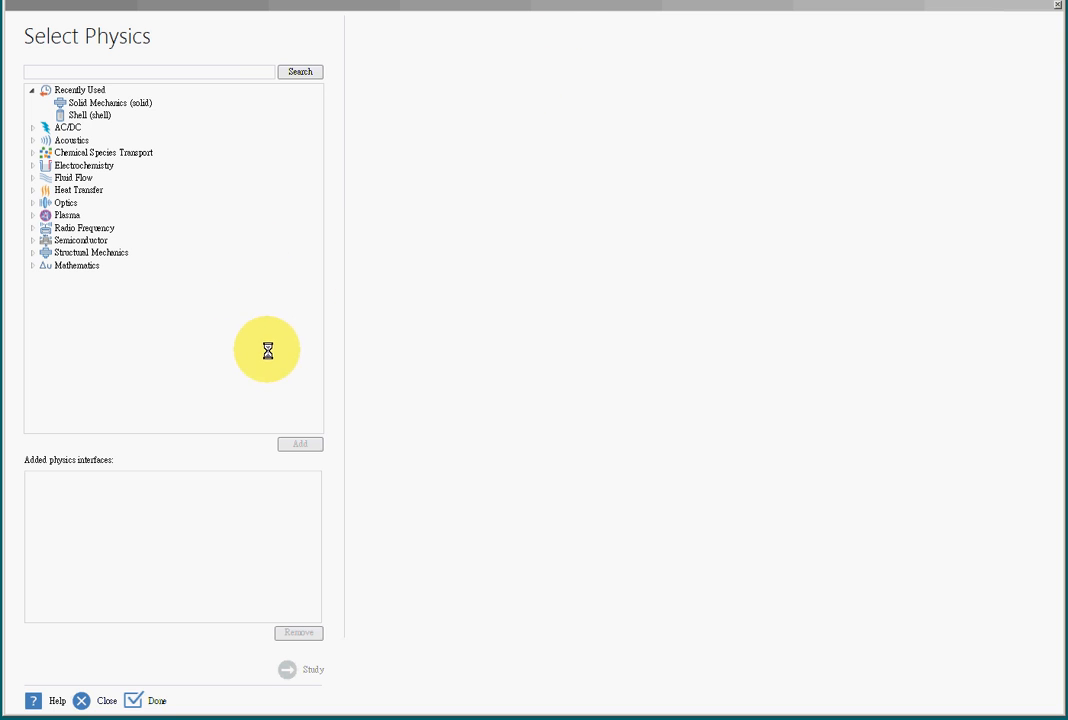
Add the Solid Mechanics (solid) interface from Structural Mechanics as the physics of the new model.
left_click(52, 264)
left_click(33, 252)
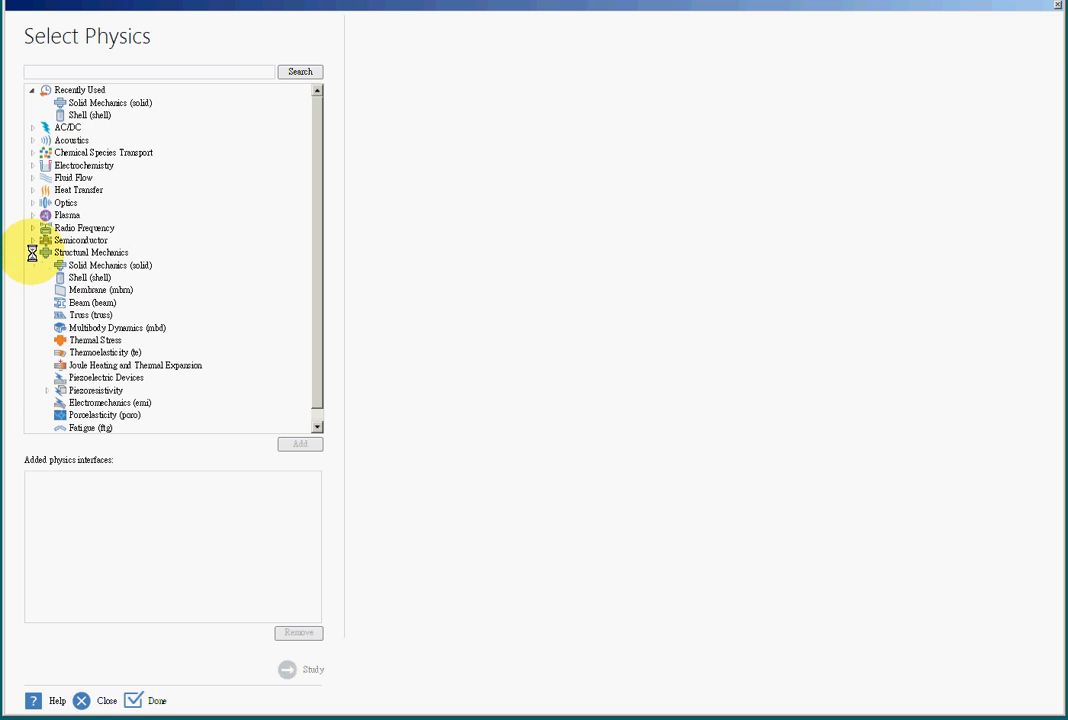
left_click(96, 266)
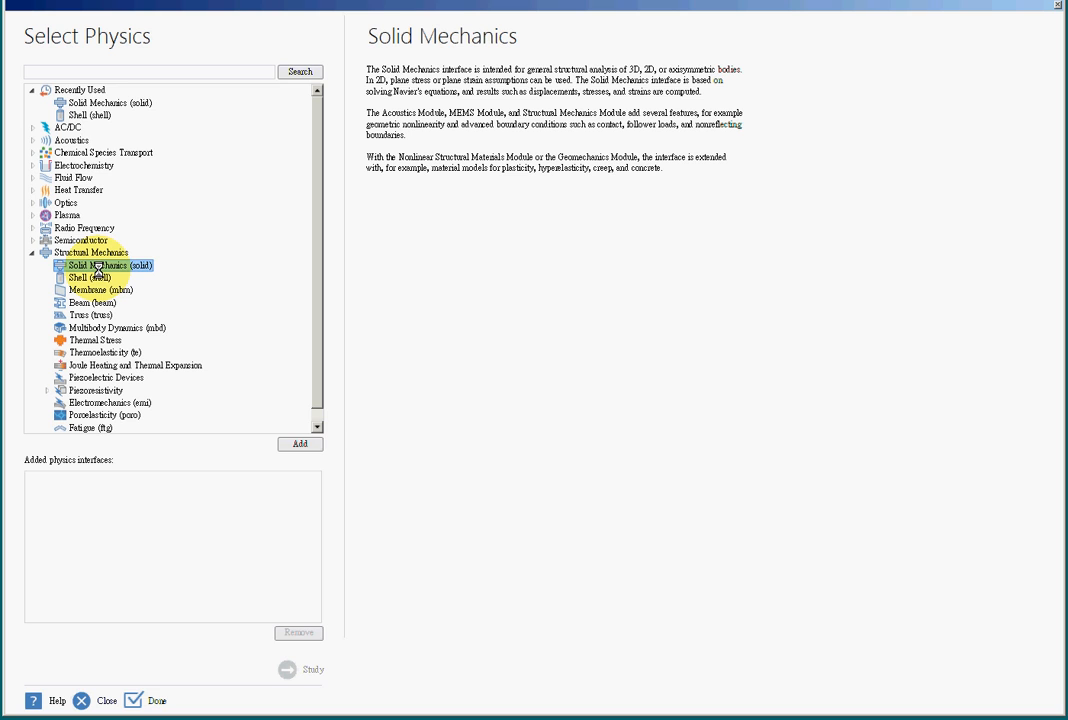
left_click(299, 444)
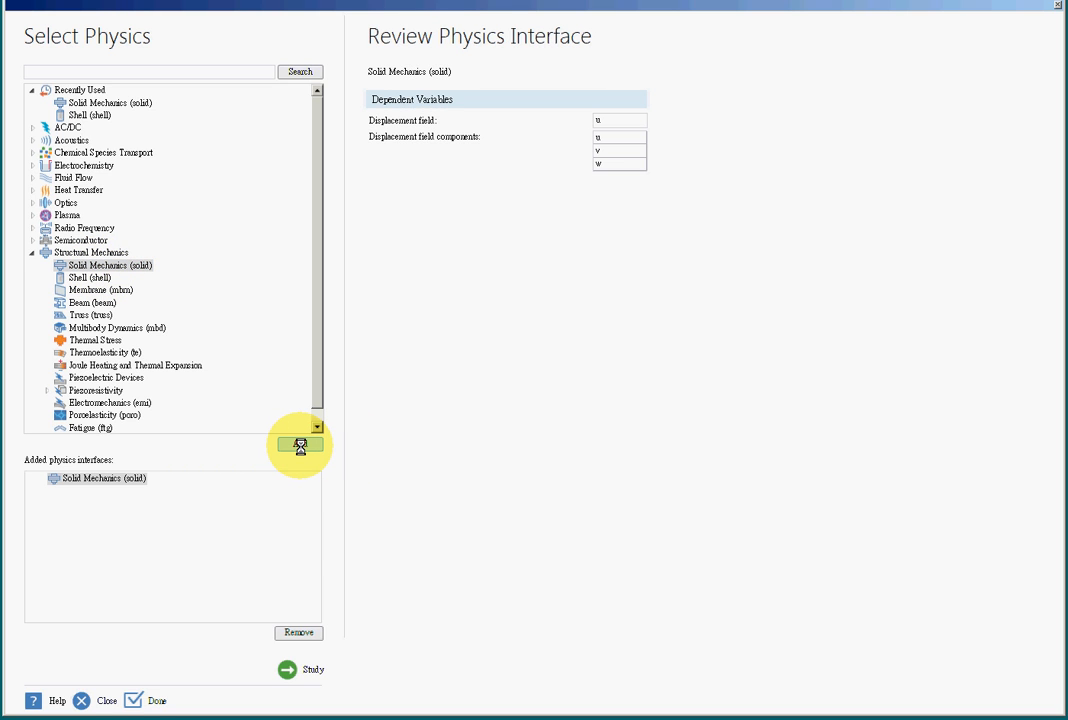
Choose the Stationary preset study for the Solid Mechanics model and finish the model setup.
left_click(306, 672)
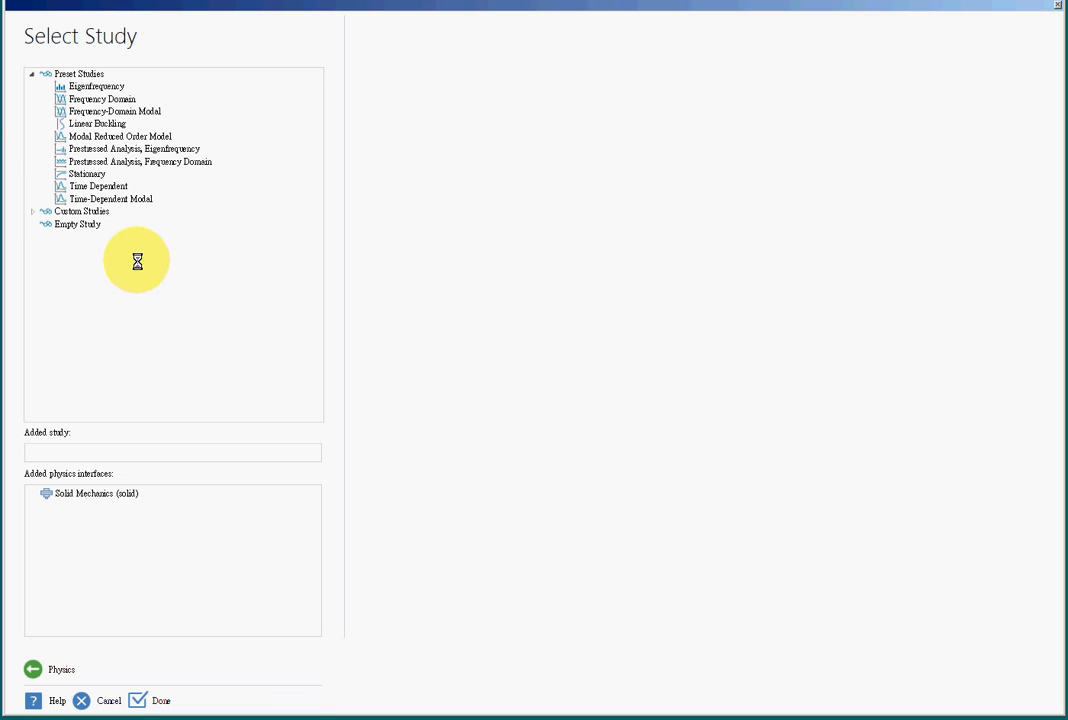
left_click(90, 174)
left_click(97, 187)
left_click(107, 199)
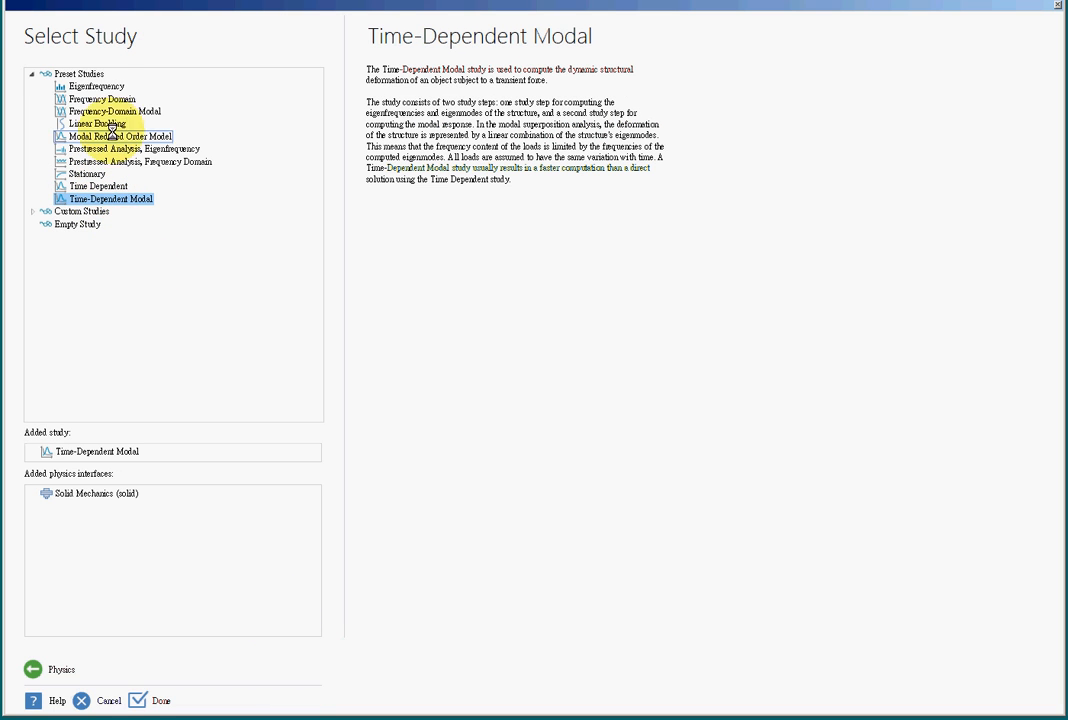
left_click(100, 86)
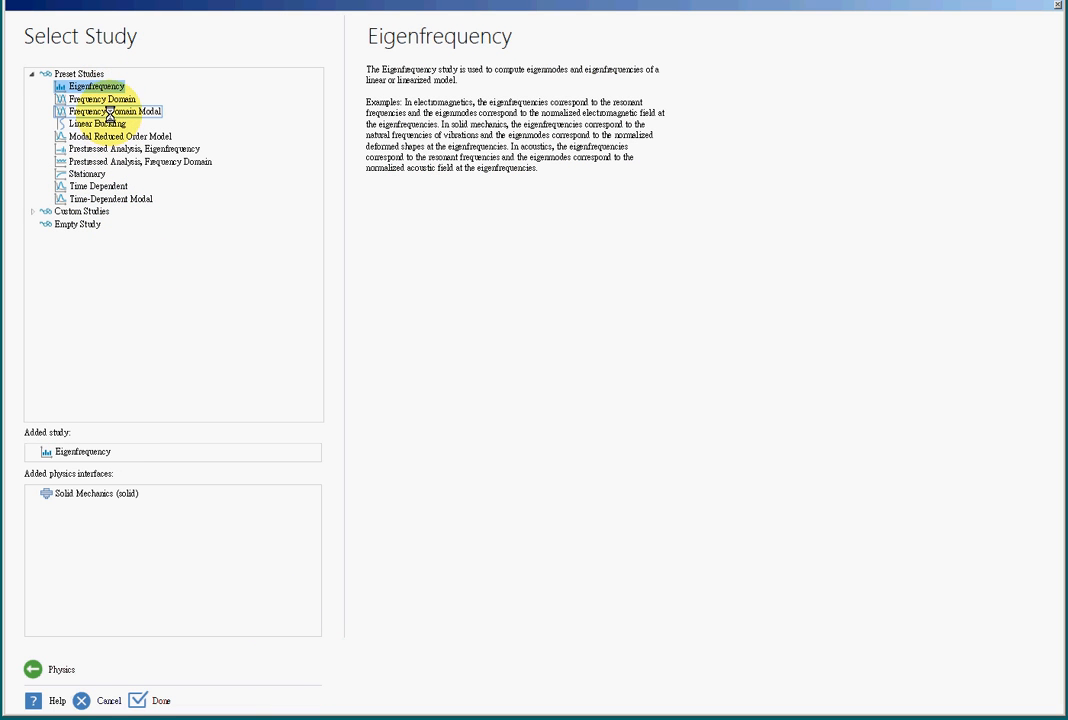
left_click(112, 111)
left_click(88, 175)
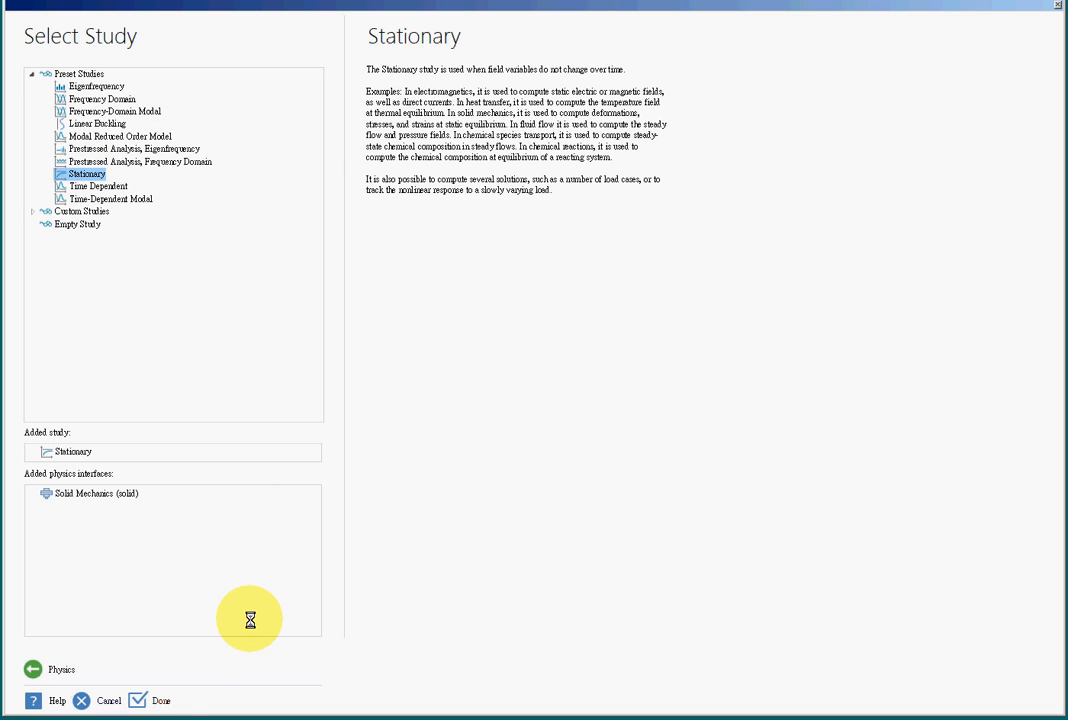
left_click(150, 699)
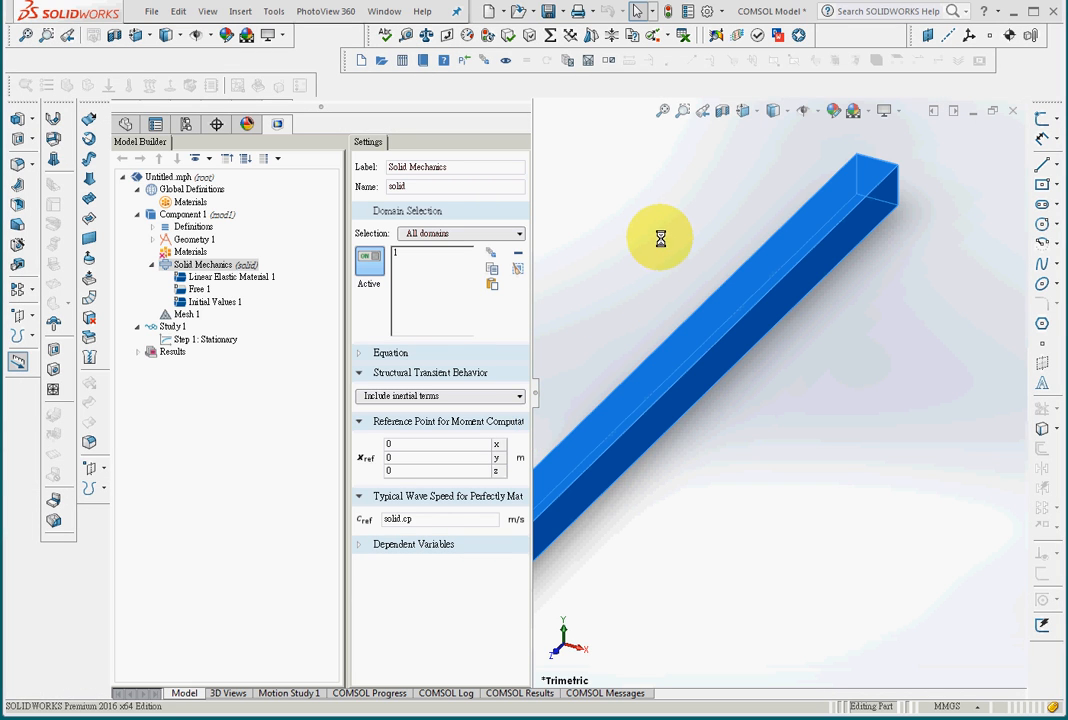
Add a blank material to Component 1 and select domain 1 in its geometric entity selection.
left_click(664, 112)
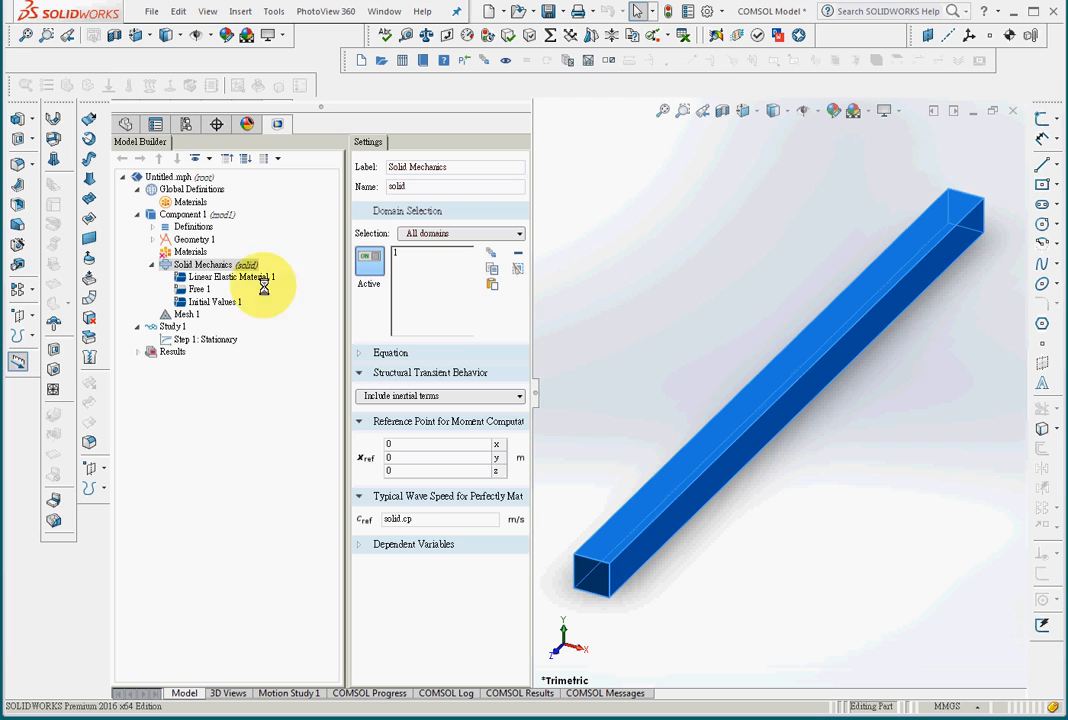
left_click(191, 252)
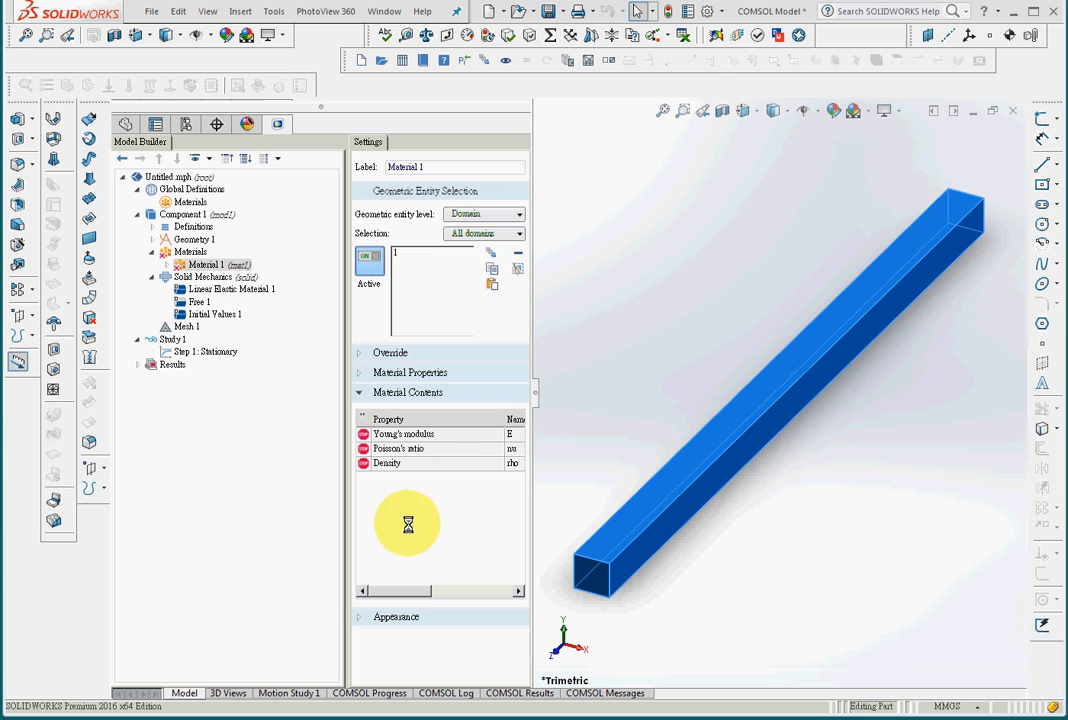
left_click(418, 251)
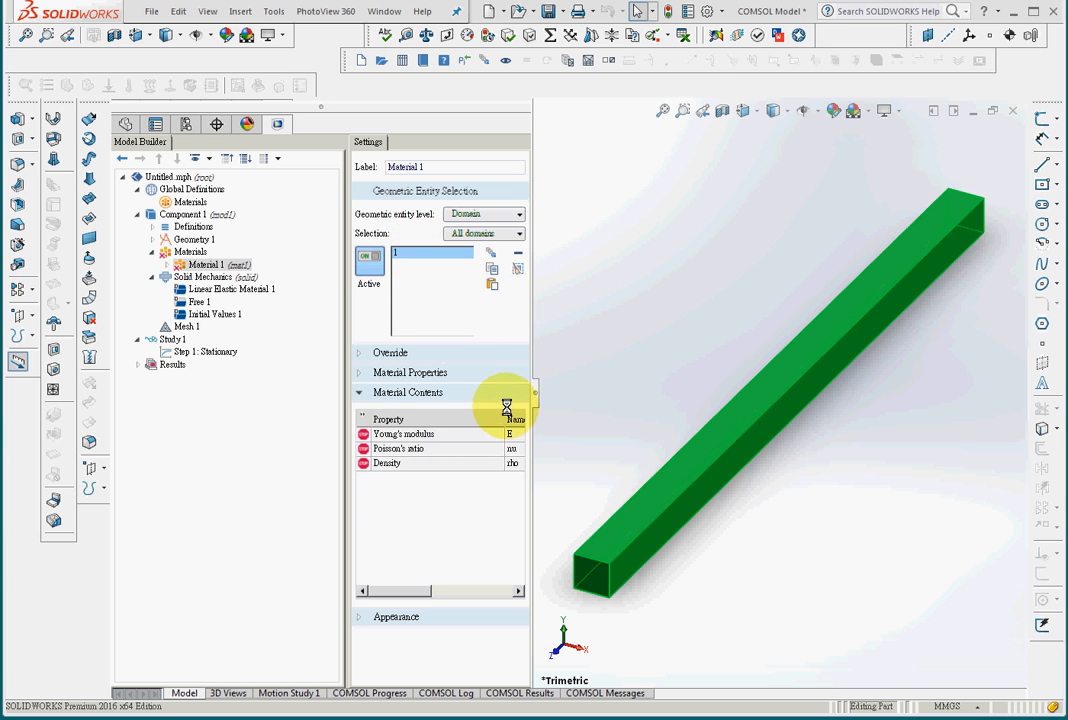
Set the blank material's Young's modulus to 3e11 Pa and its Poisson's ratio to 0.3.
left_click(452, 434)
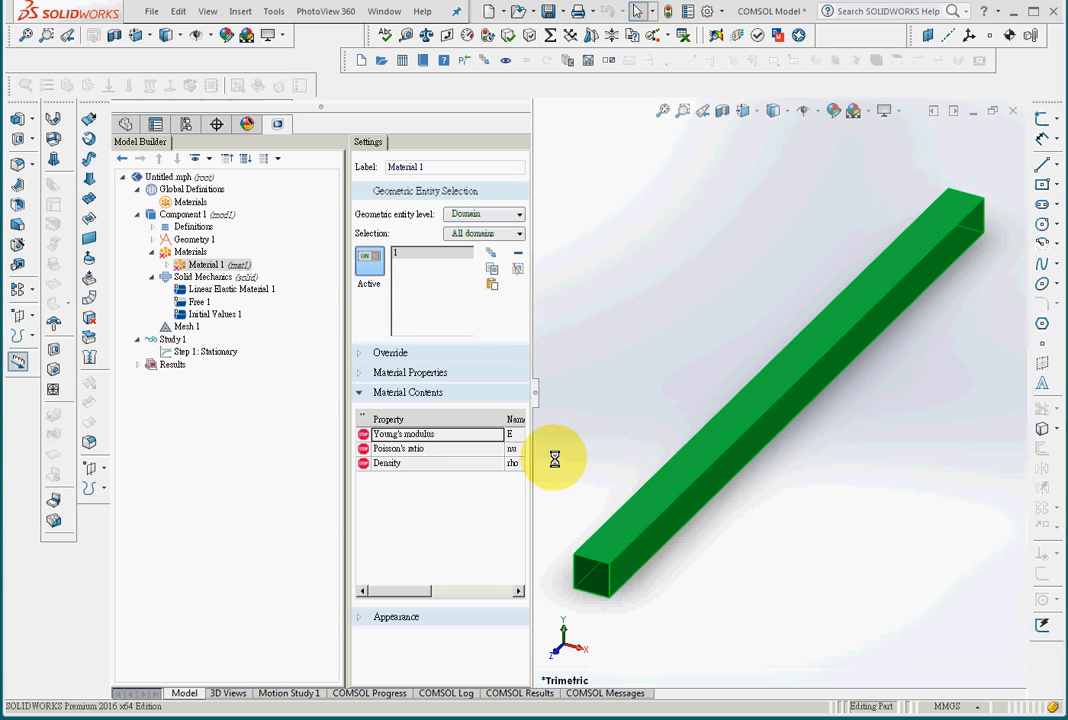
left_click_drag(431, 591, 478, 594)
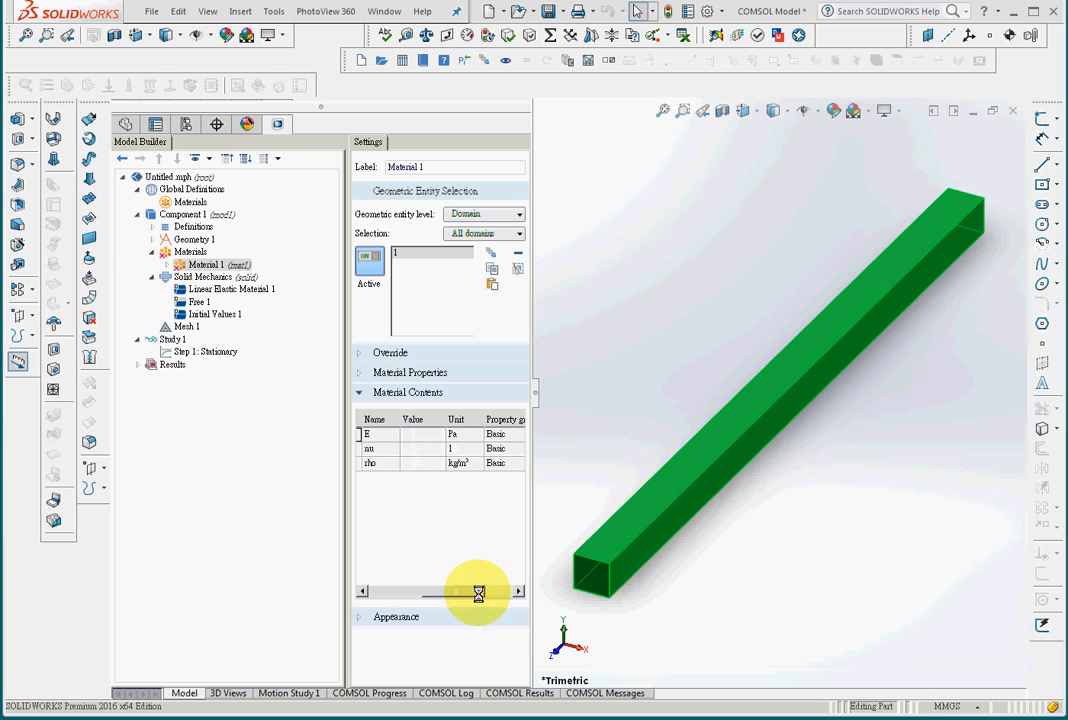
left_click(425, 434)
type("3e11")
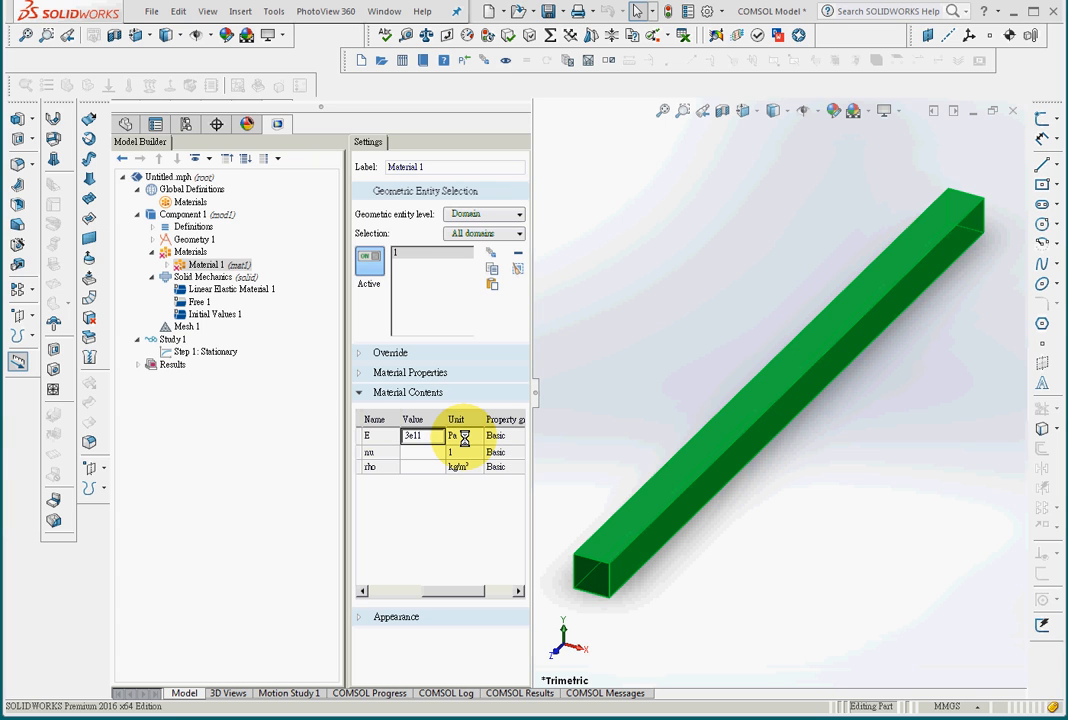
left_click(422, 449)
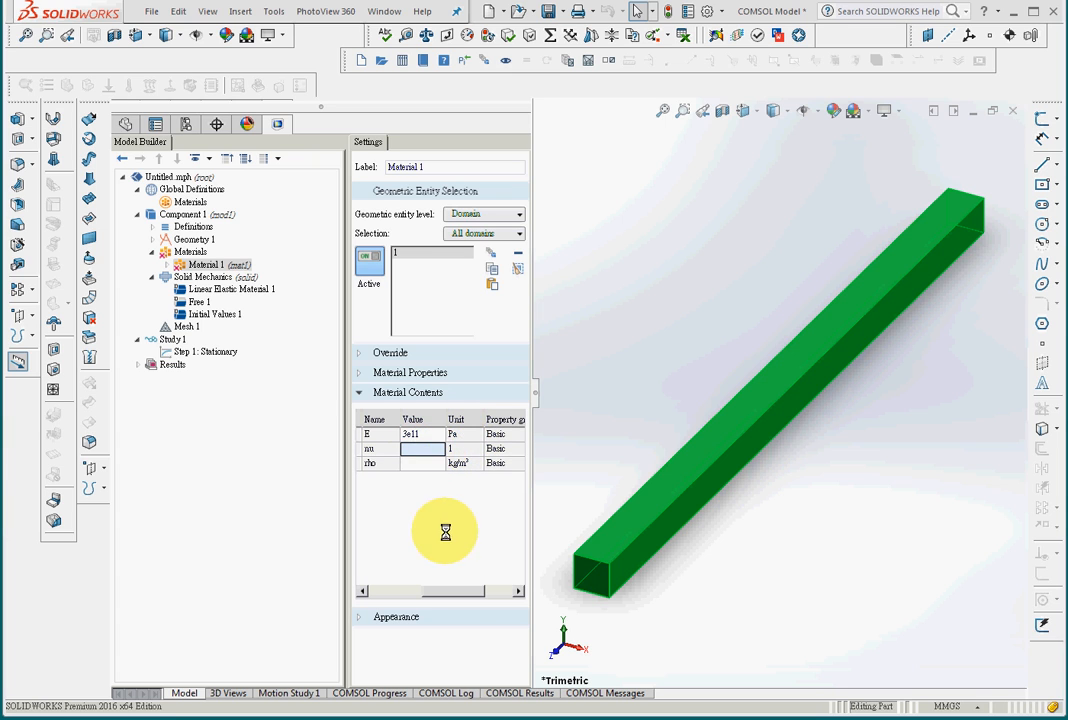
left_click_drag(452, 590, 430, 590)
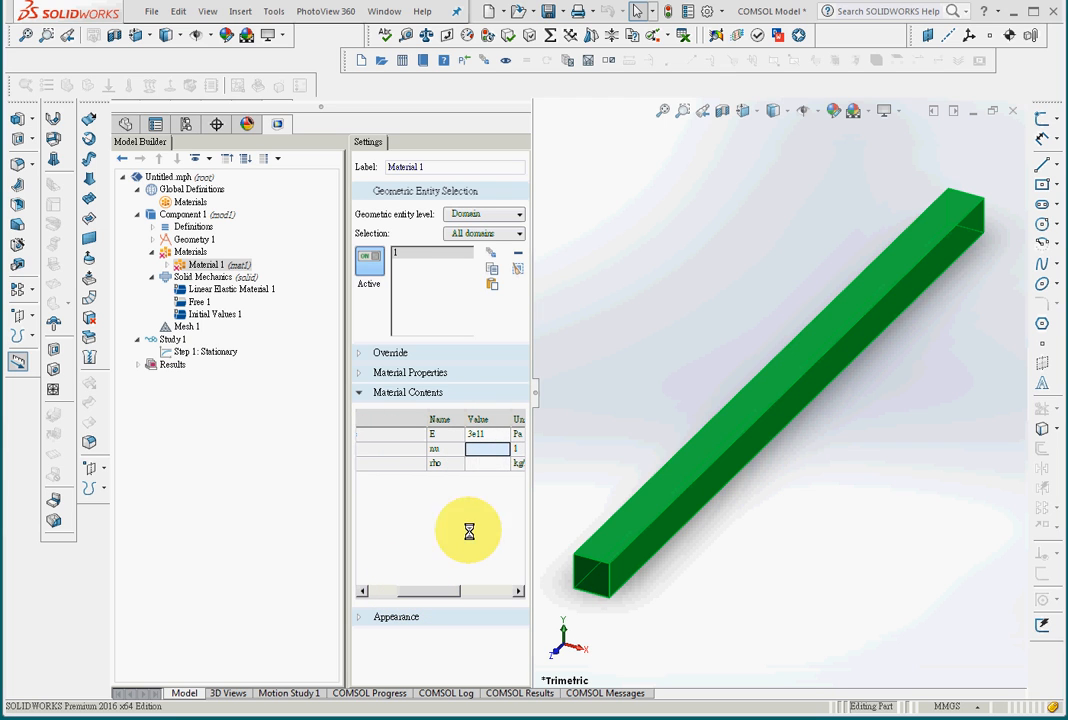
left_click(473, 450)
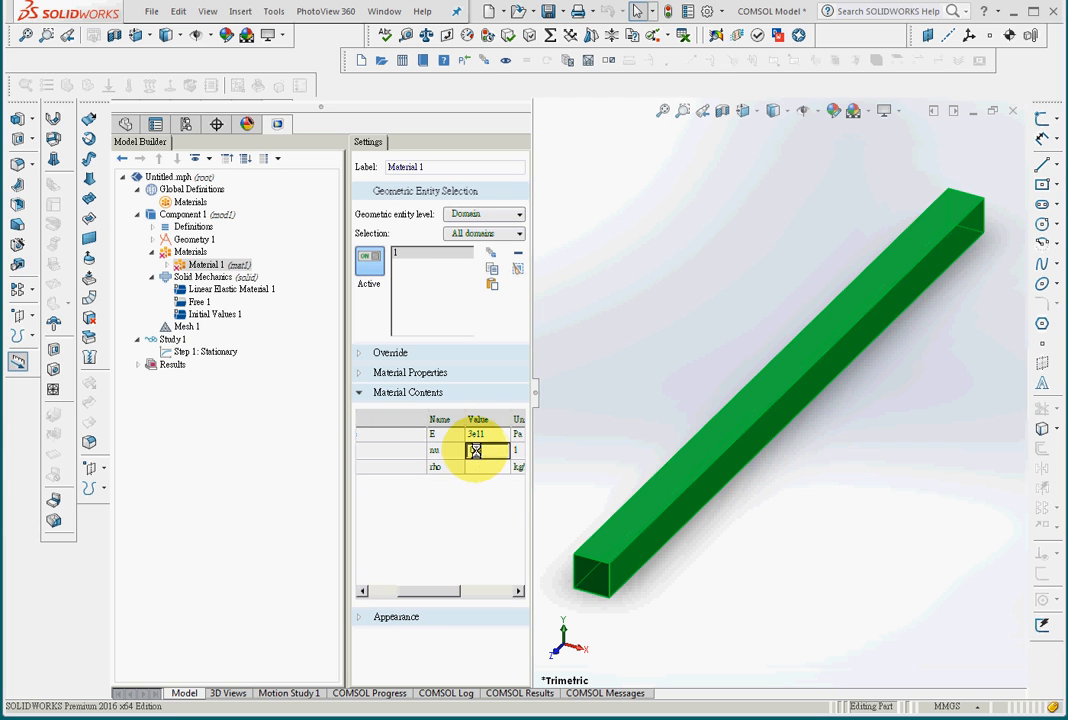
type("0.3")
Set the density of Material 1 to 7850 kg/m³ and check its list of material properties.
left_click(477, 466)
mouse_move(433, 591)
left_mouse_down()
mouse_move(389, 582)
mouse_move(446, 579)
left_mouse_up()
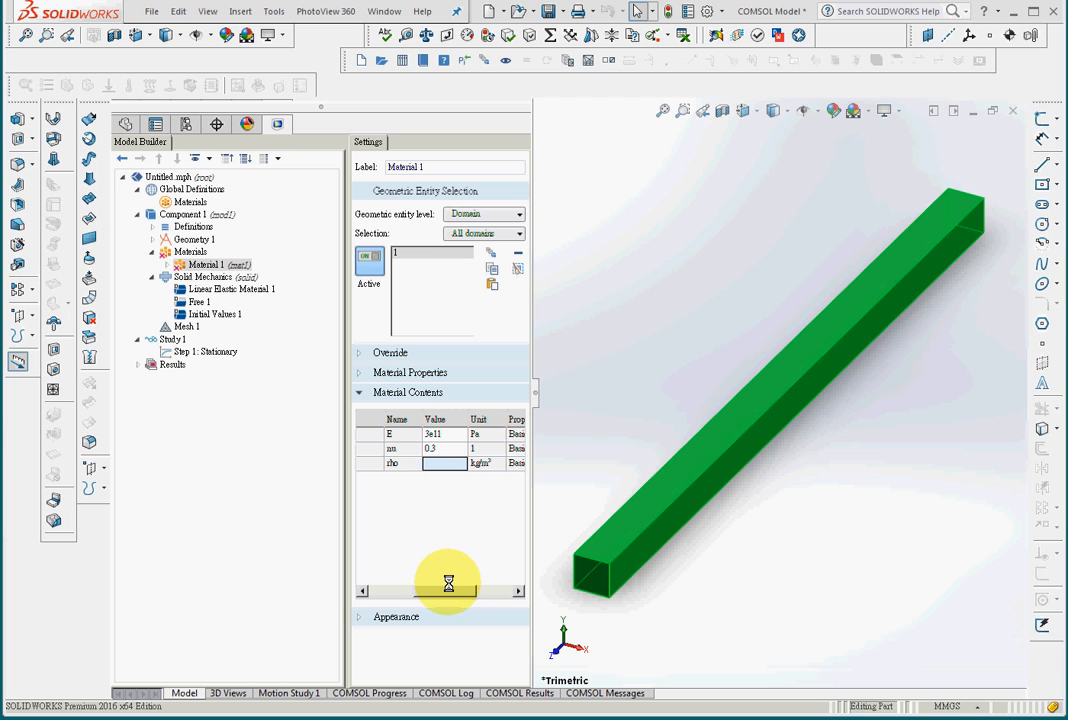
left_click(441, 464)
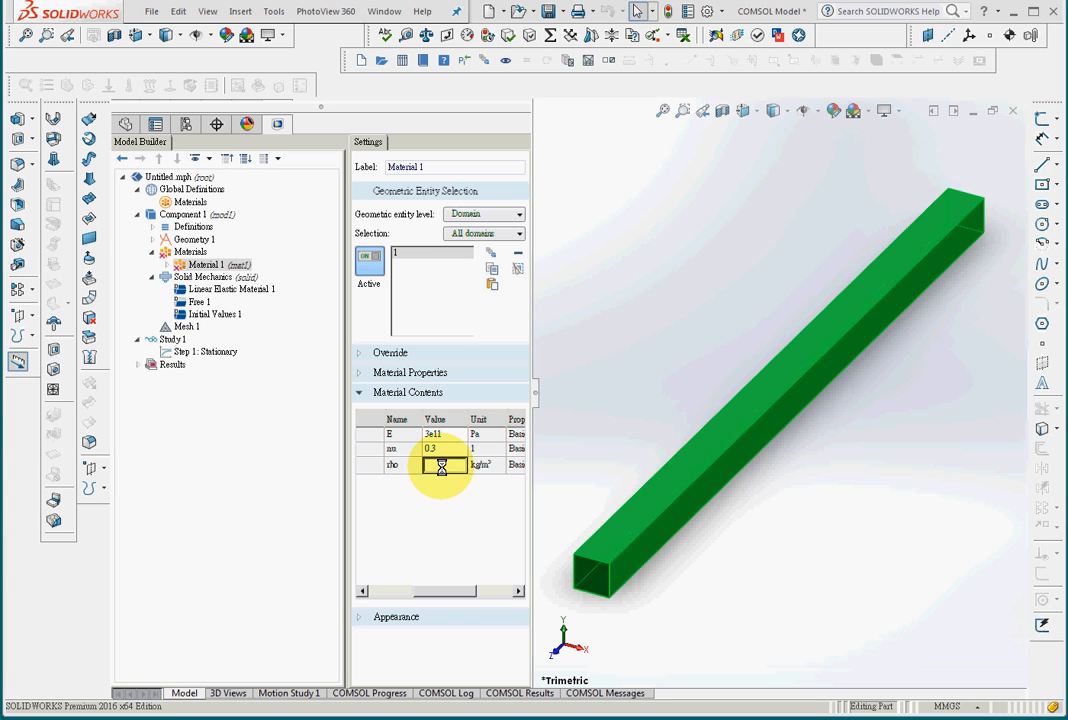
type("7850")
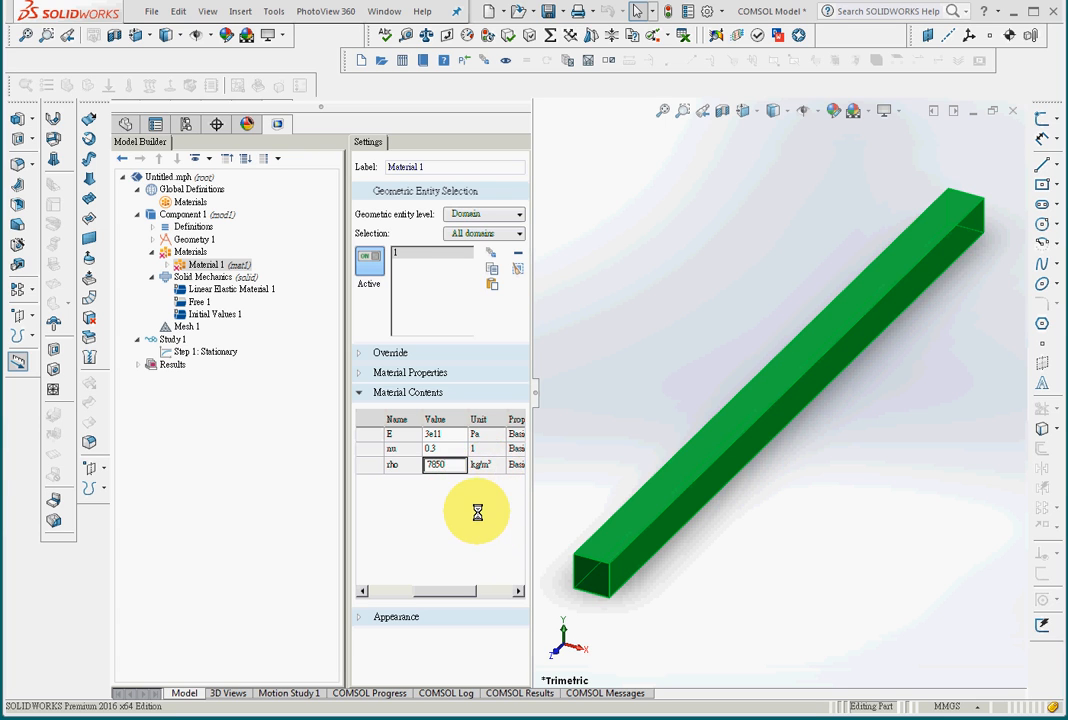
left_click_drag(453, 591, 397, 590)
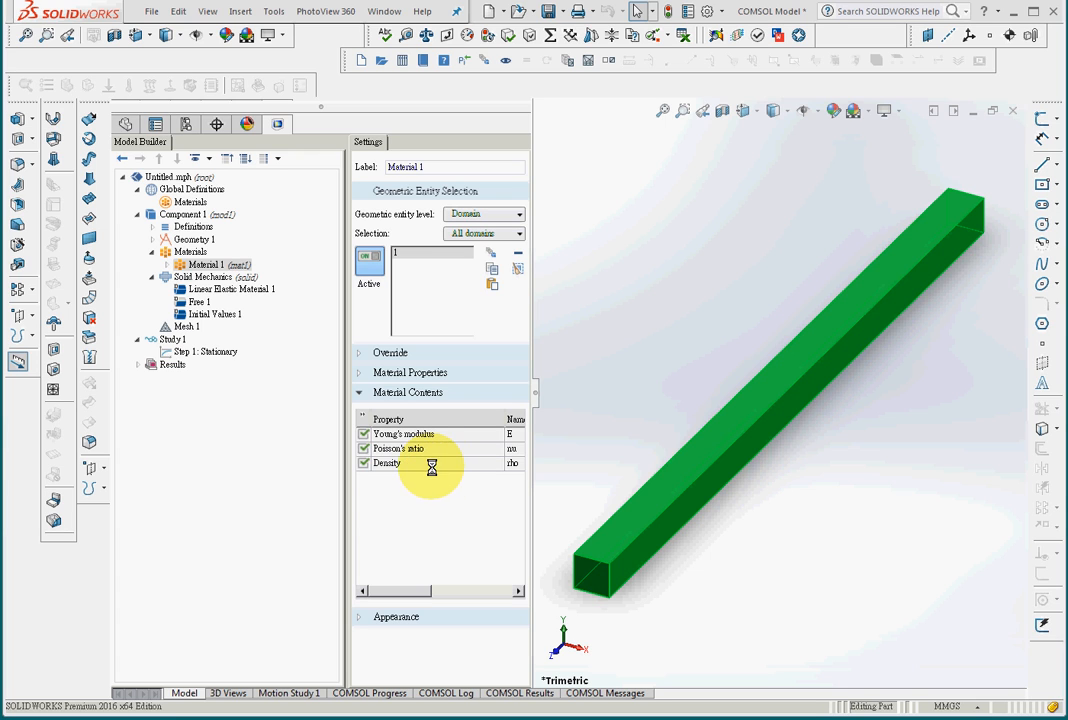
left_click(434, 465)
mouse_move(410, 589)
left_mouse_down()
mouse_move(462, 590)
mouse_move(411, 596)
left_mouse_up()
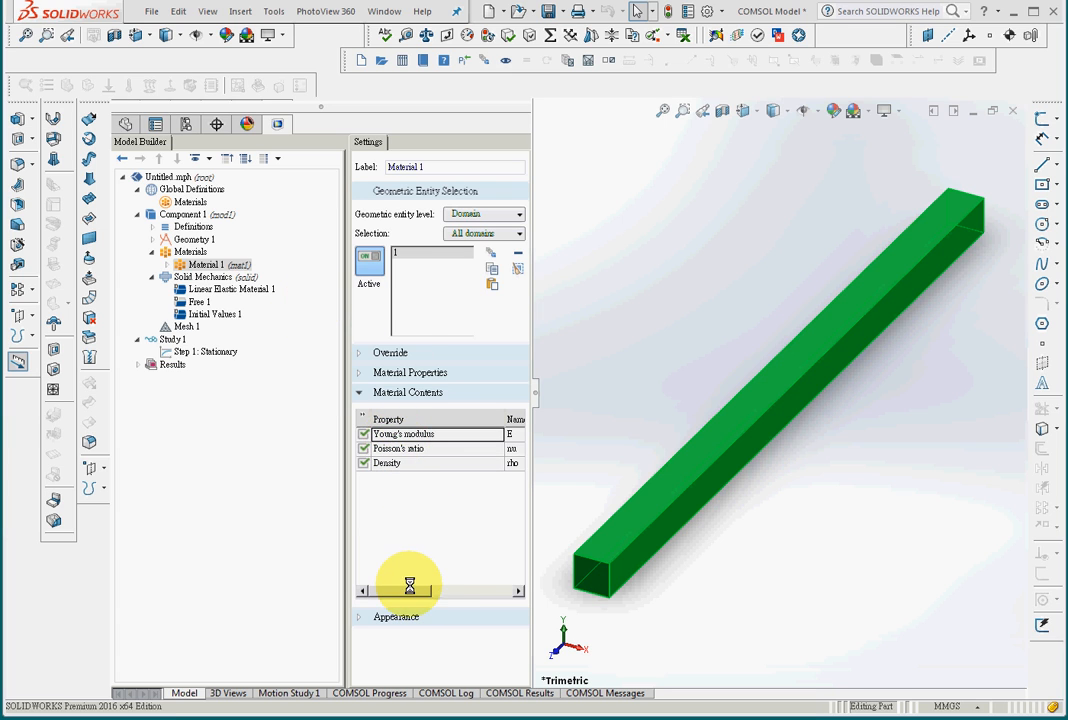
left_click_drag(410, 590, 377, 546)
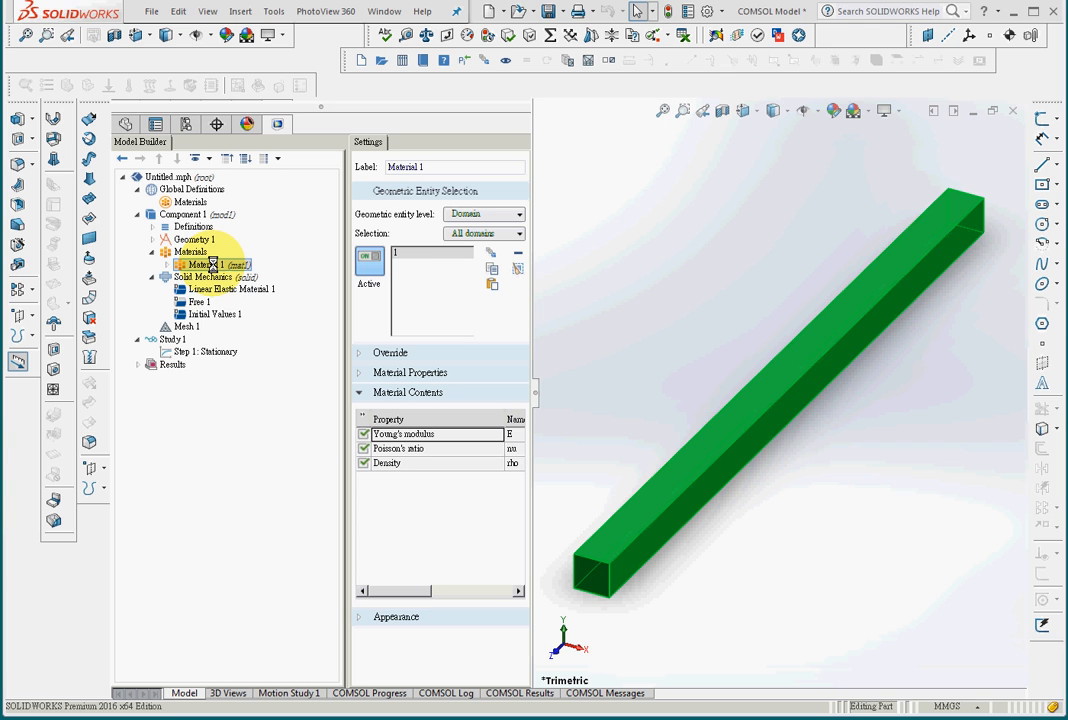
Set Mesh 1 to the Finer element size with a physics-controlled sequence and build the mesh.
left_click(190, 327)
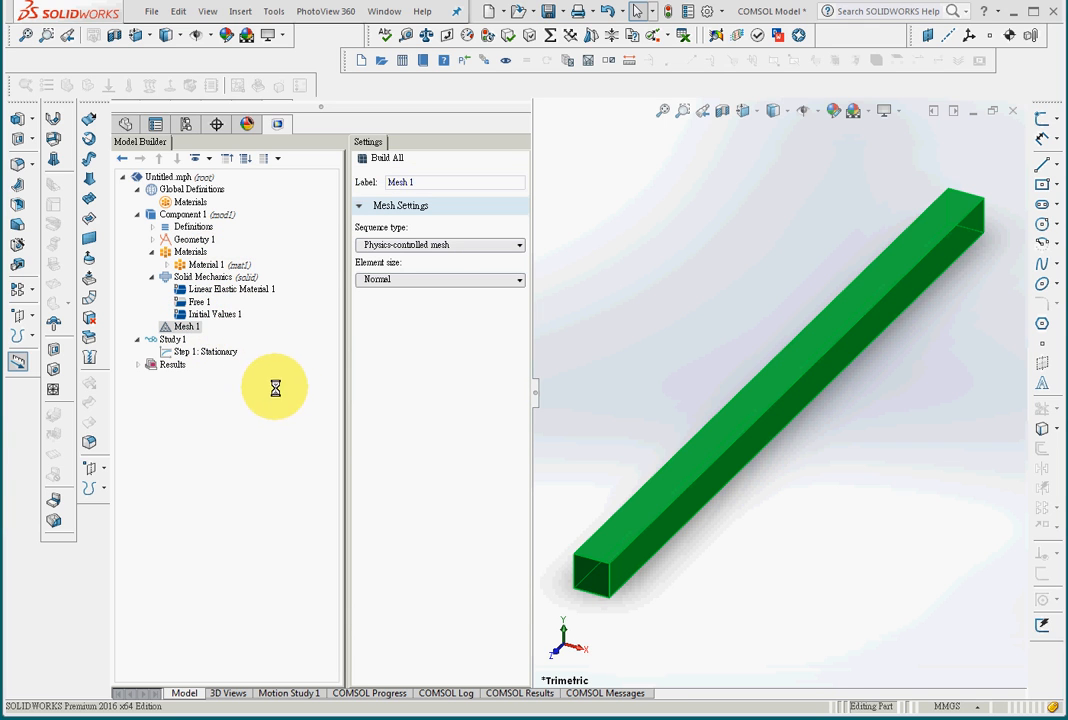
left_click(439, 280)
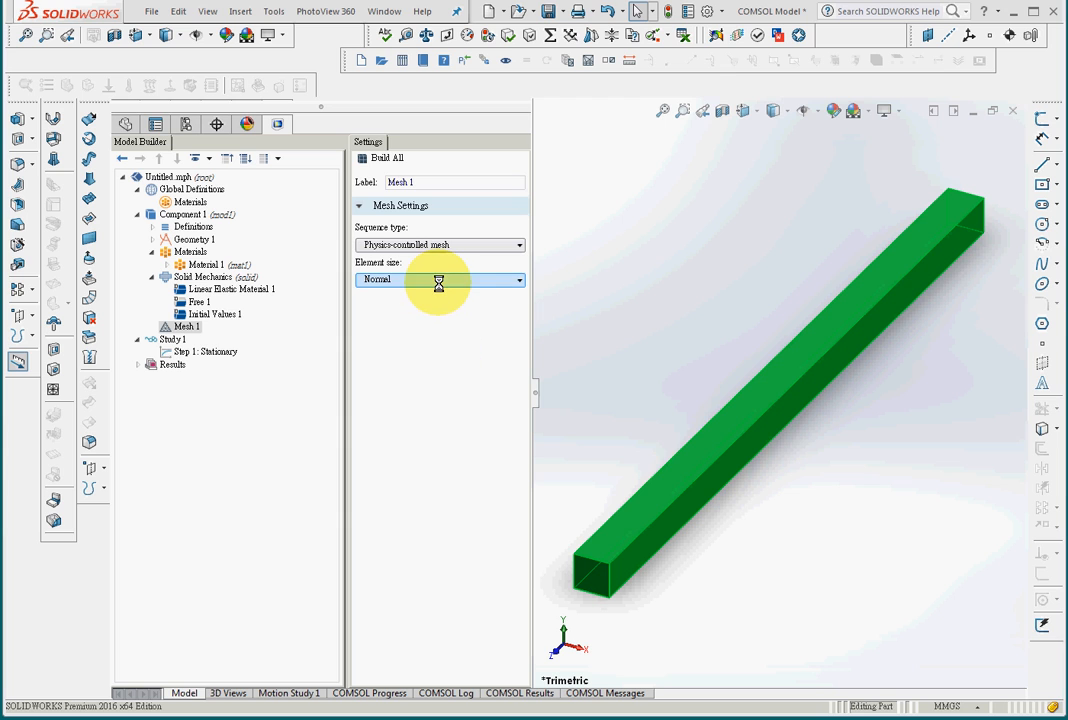
left_click(433, 314)
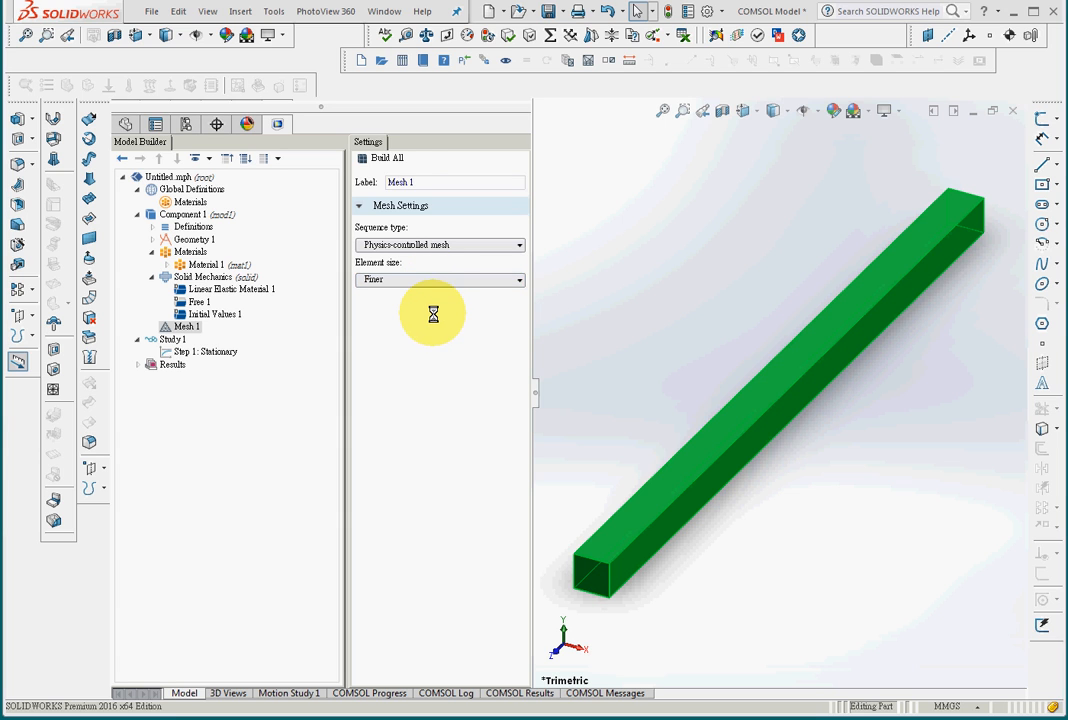
left_click(393, 158)
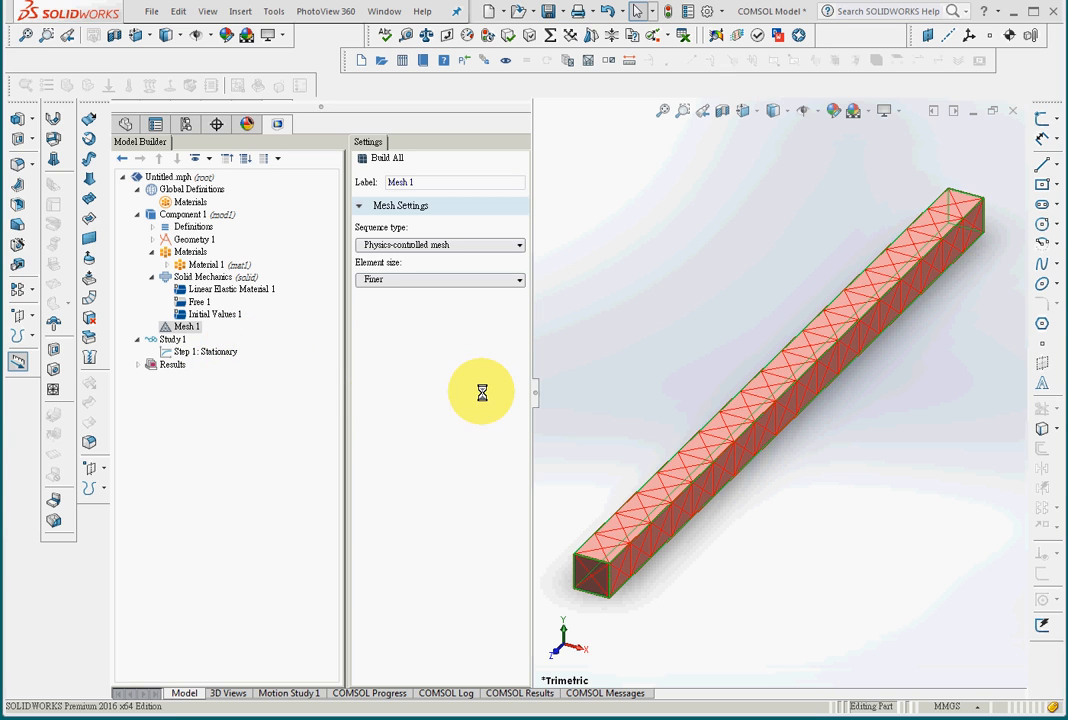
Add a Fixed Constraint to the Solid Mechanics interface and assign it to the beam's far end face, boundary 3.
left_click(213, 277)
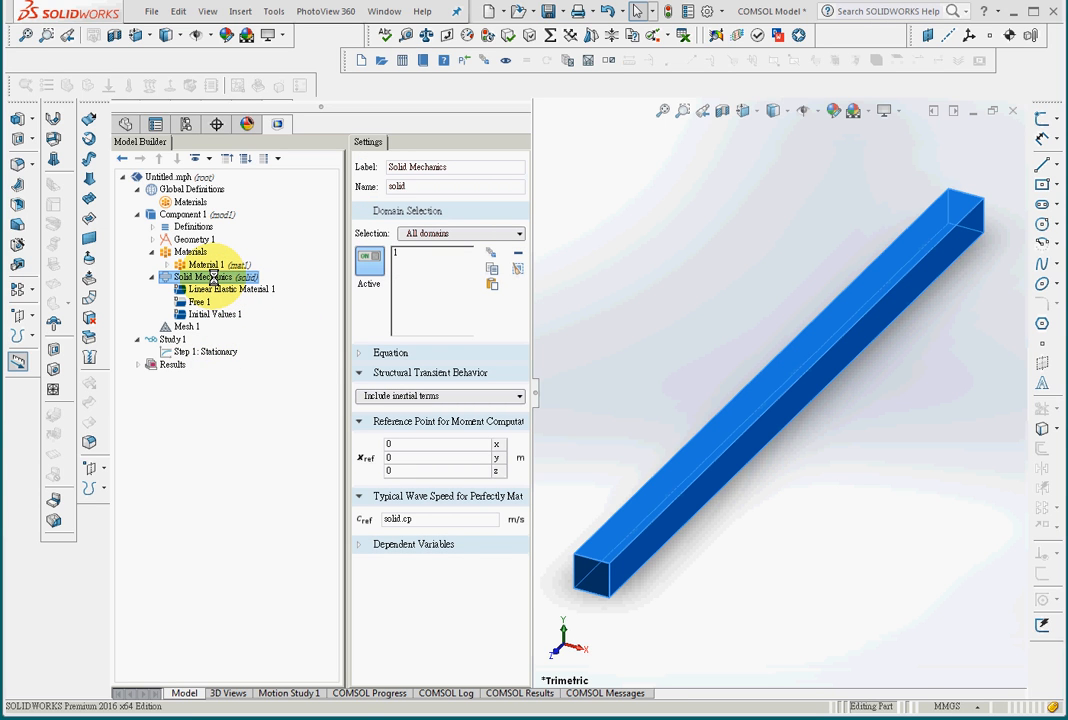
right_click(214, 277)
left_click(275, 340)
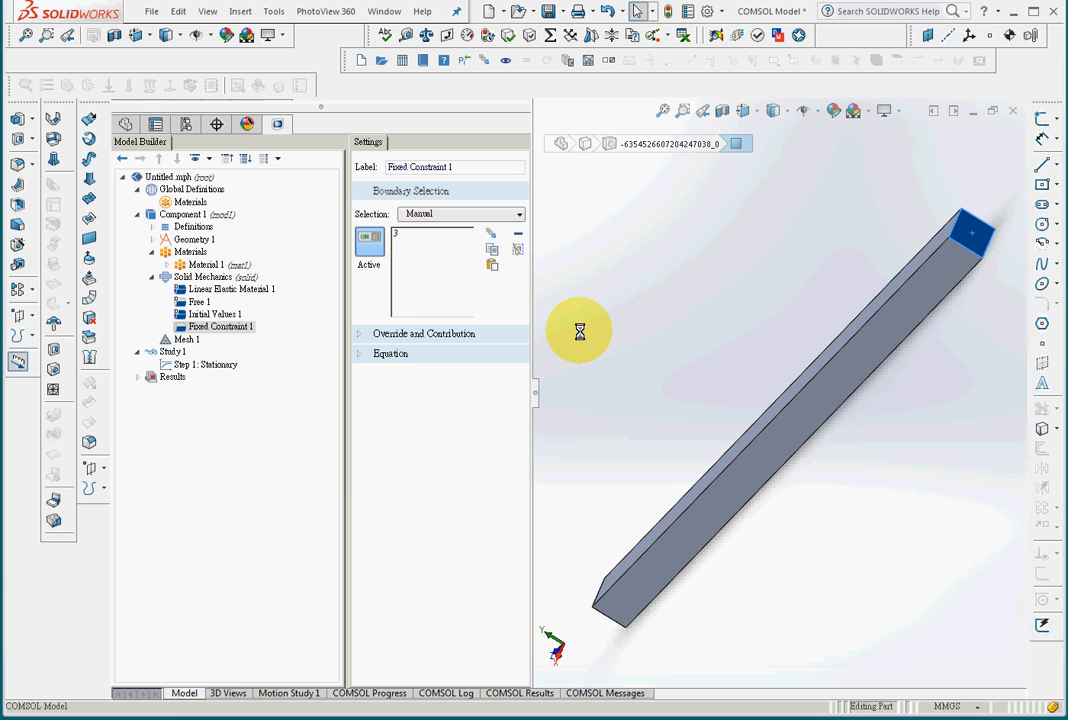
left_click(973, 228)
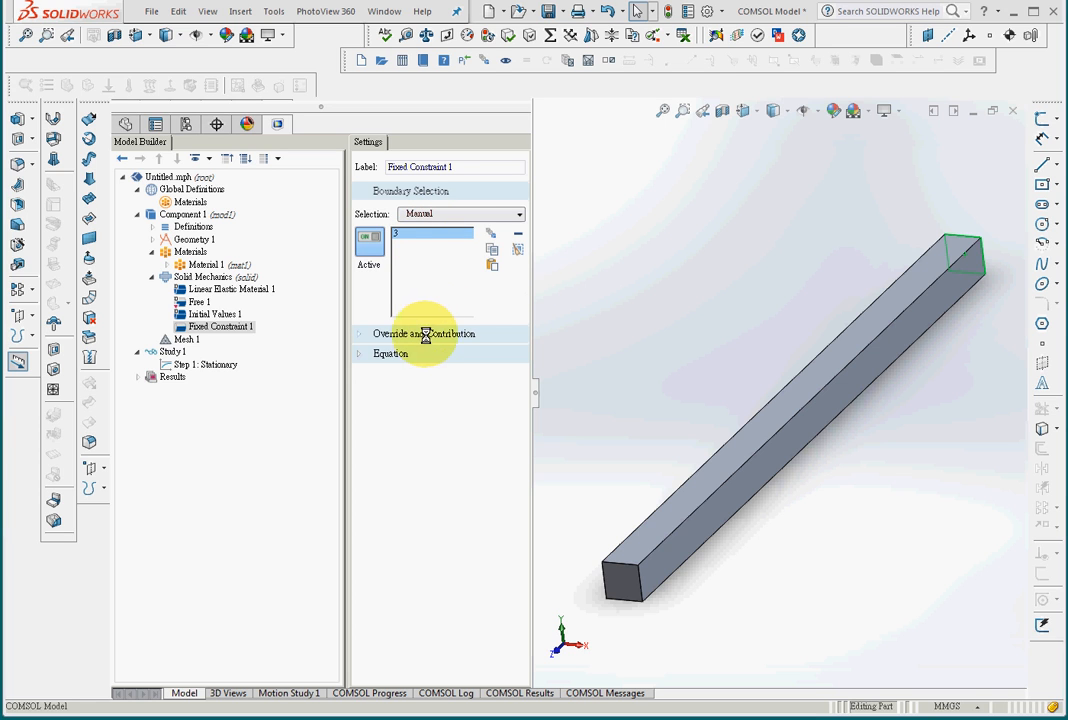
Add a Boundary Load to the Solid Mechanics interface and assign it to the beam's near end face, boundary 4.
left_click(215, 277)
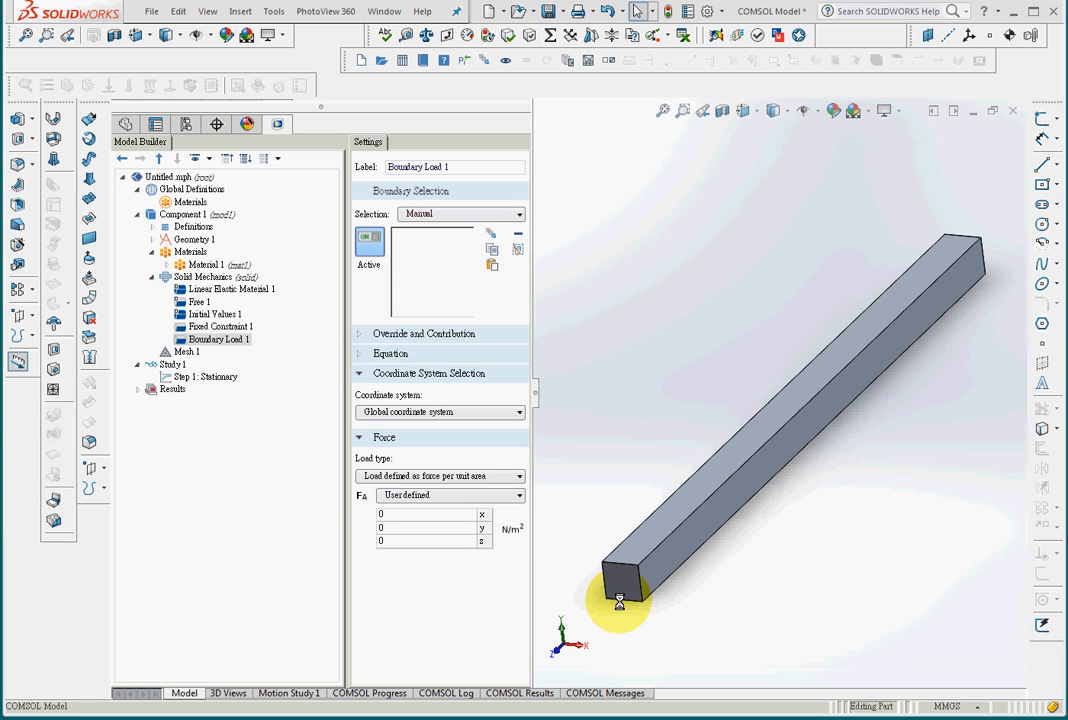
left_click(617, 585)
left_click(406, 232)
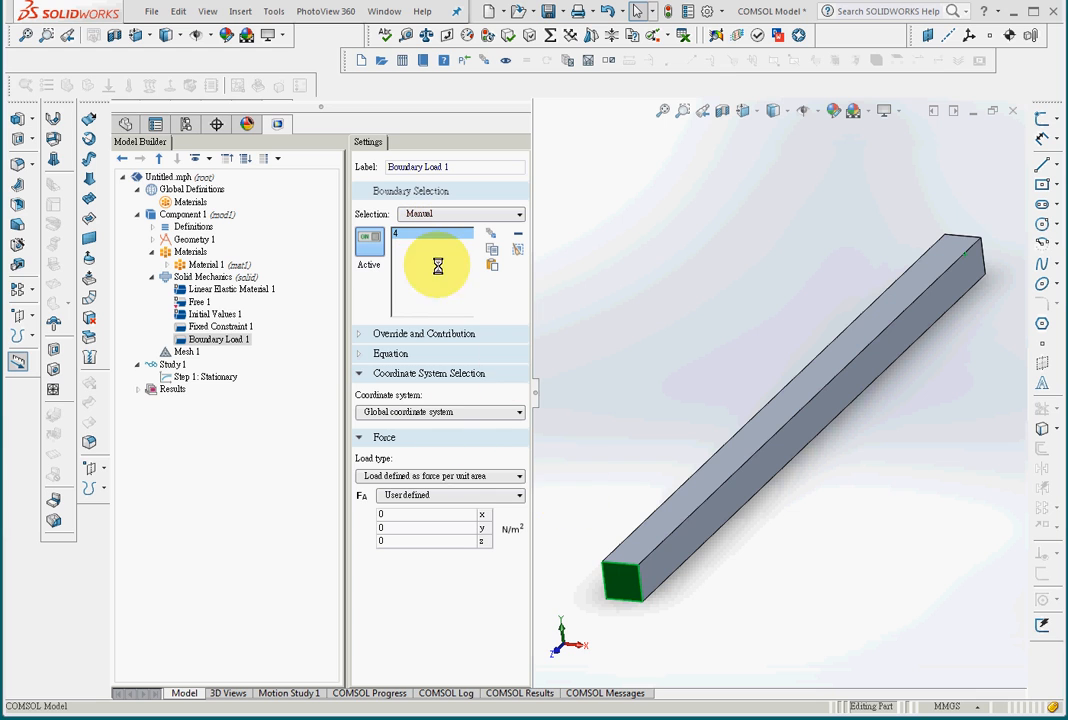
Define the boundary load as a total force of -100 N in the y direction.
left_click(450, 477)
left_click(438, 497)
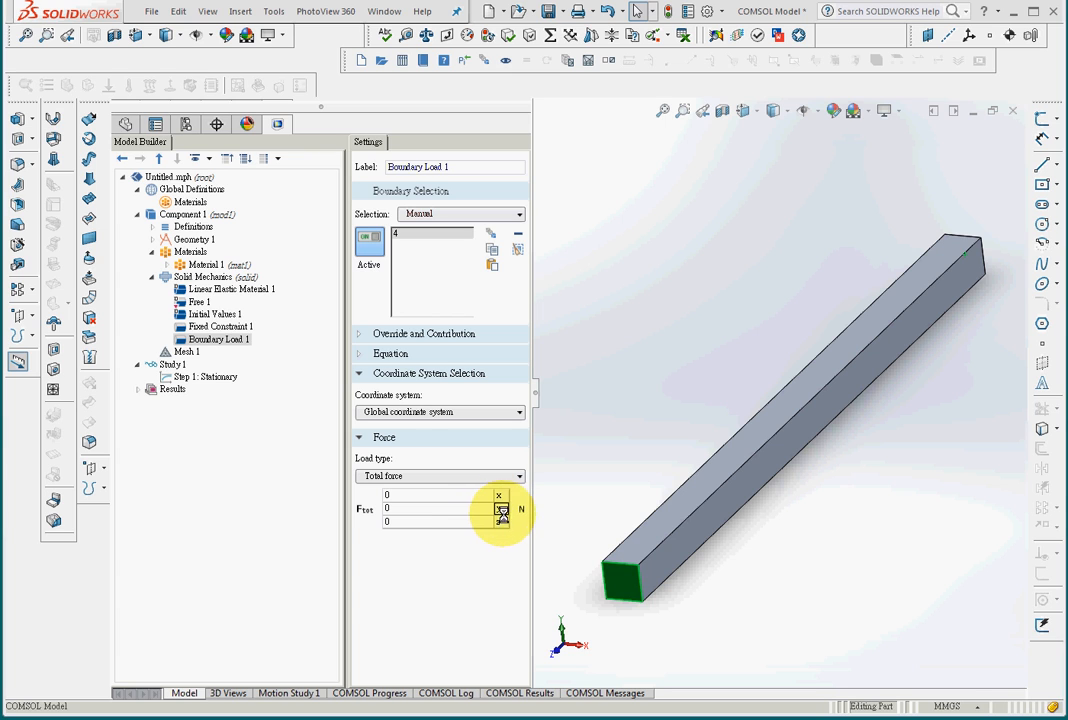
left_click(456, 507)
type("-")
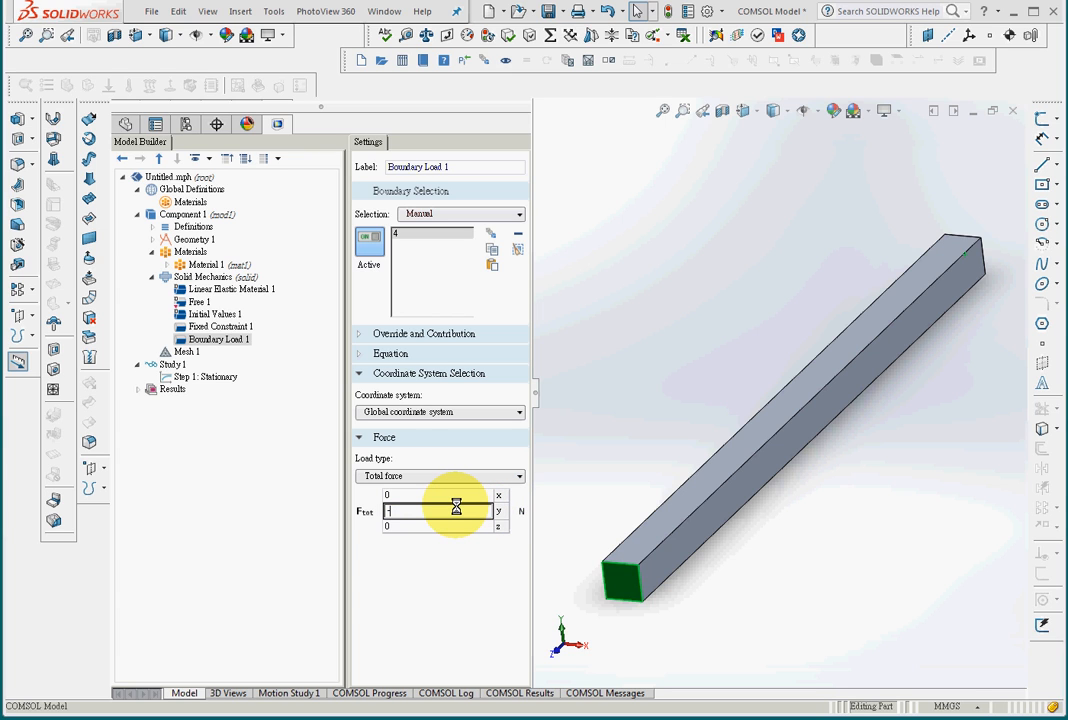
type("100")
key("Return")
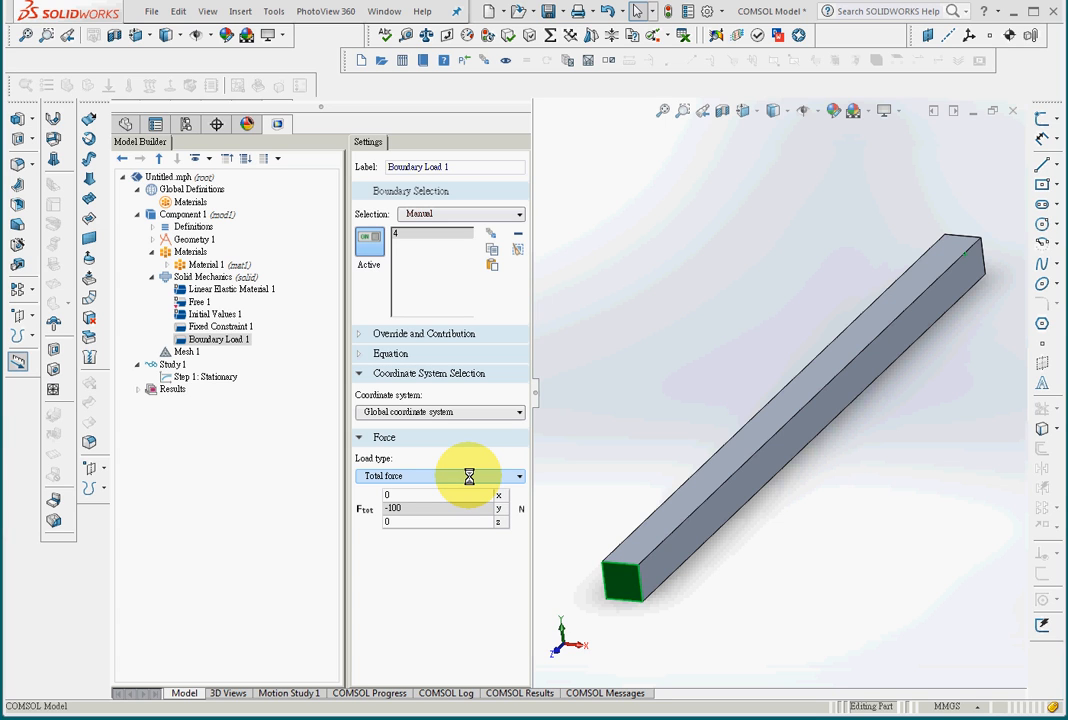
left_click(422, 236)
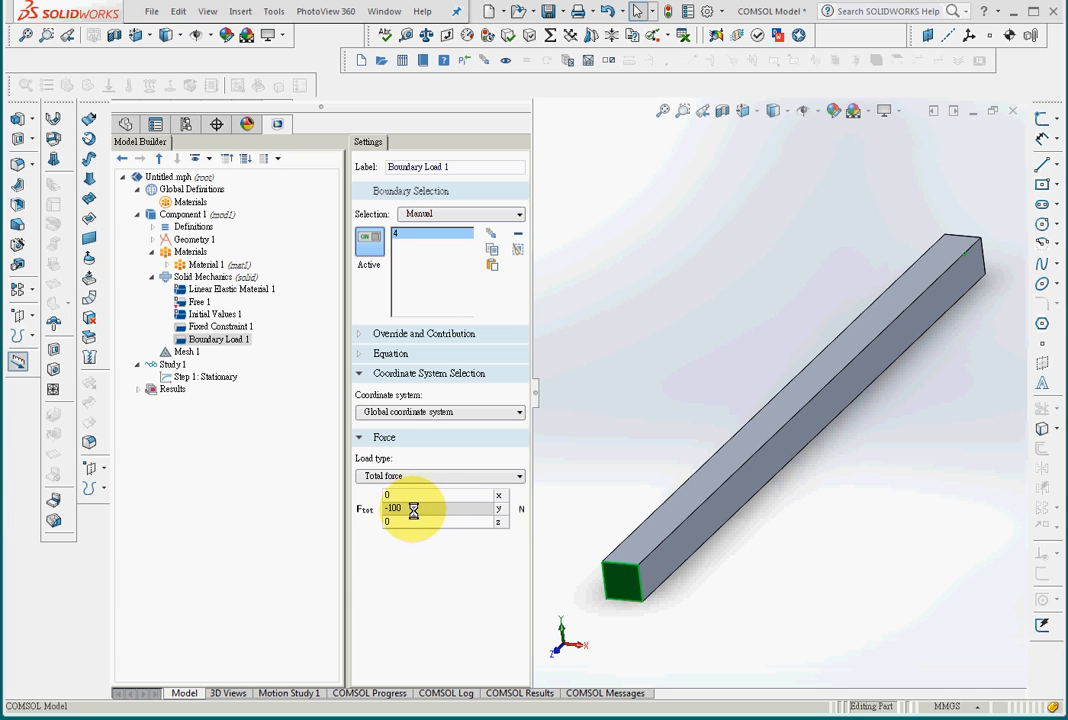
Compute Study 1 and display the Stress (solid) plot of the beam.
left_click(167, 365)
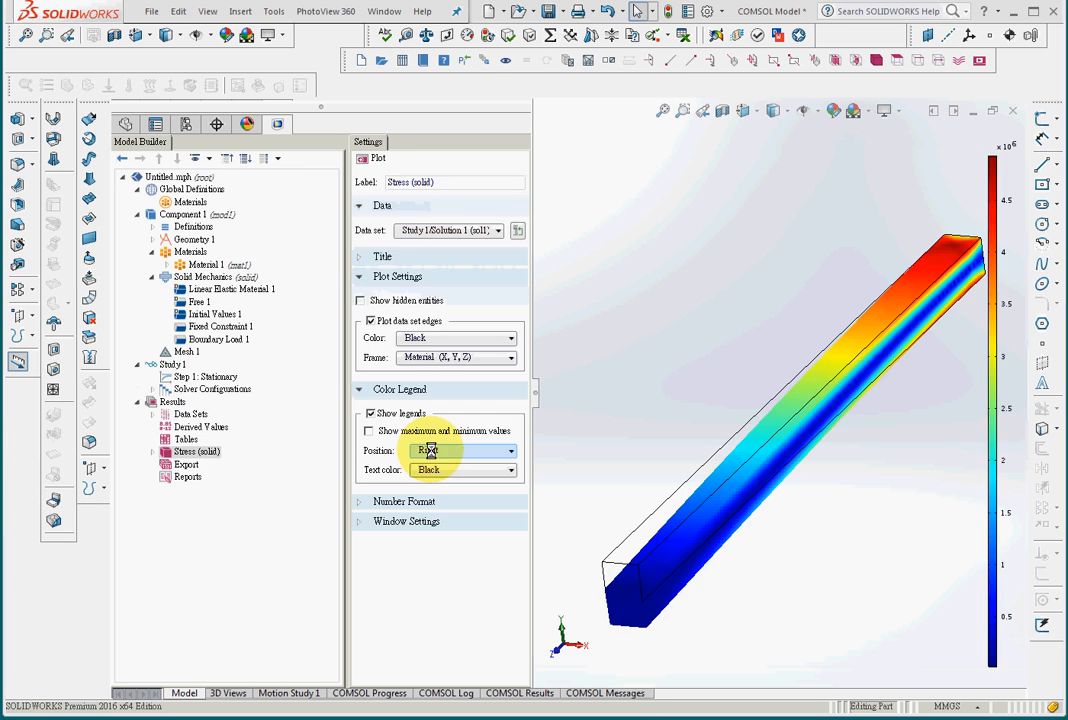
left_click(172, 402)
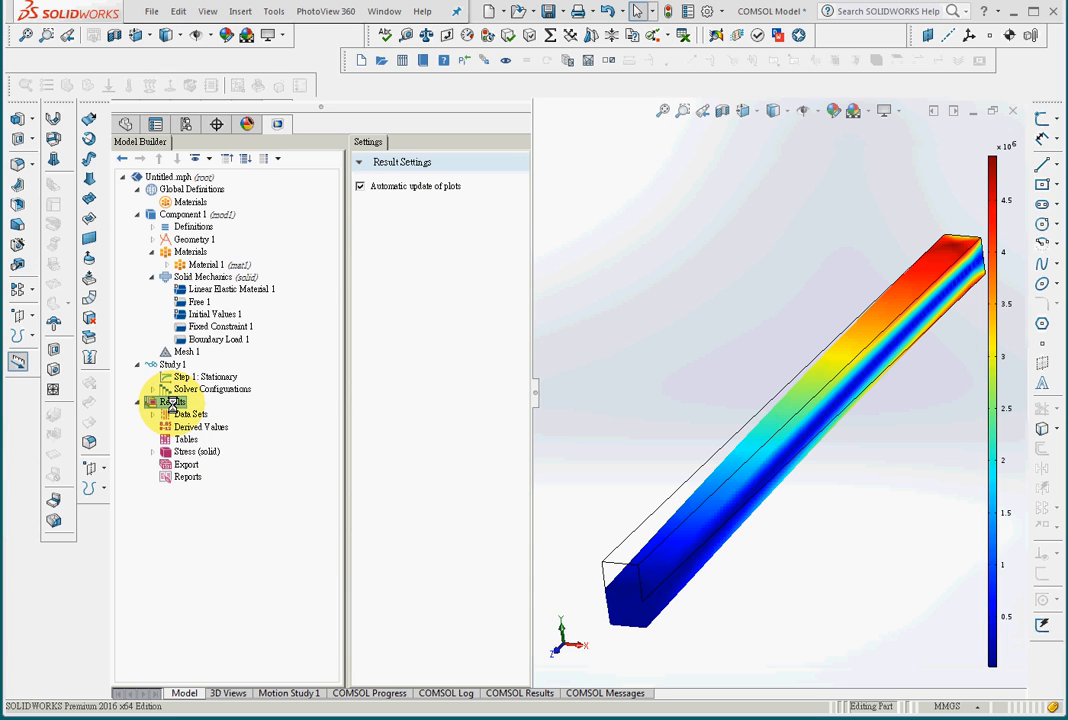
left_click(196, 452)
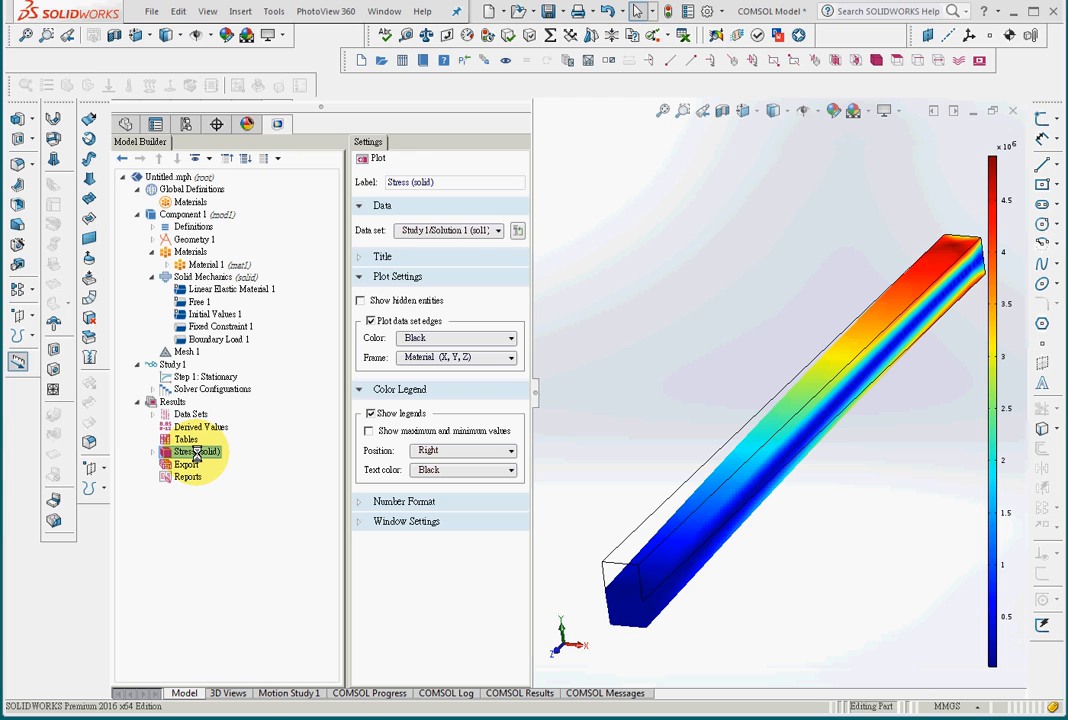
Add a 3D plot group showing total displacement (solid.disp) as a surface plot in mm with a deformation.
left_click(170, 401)
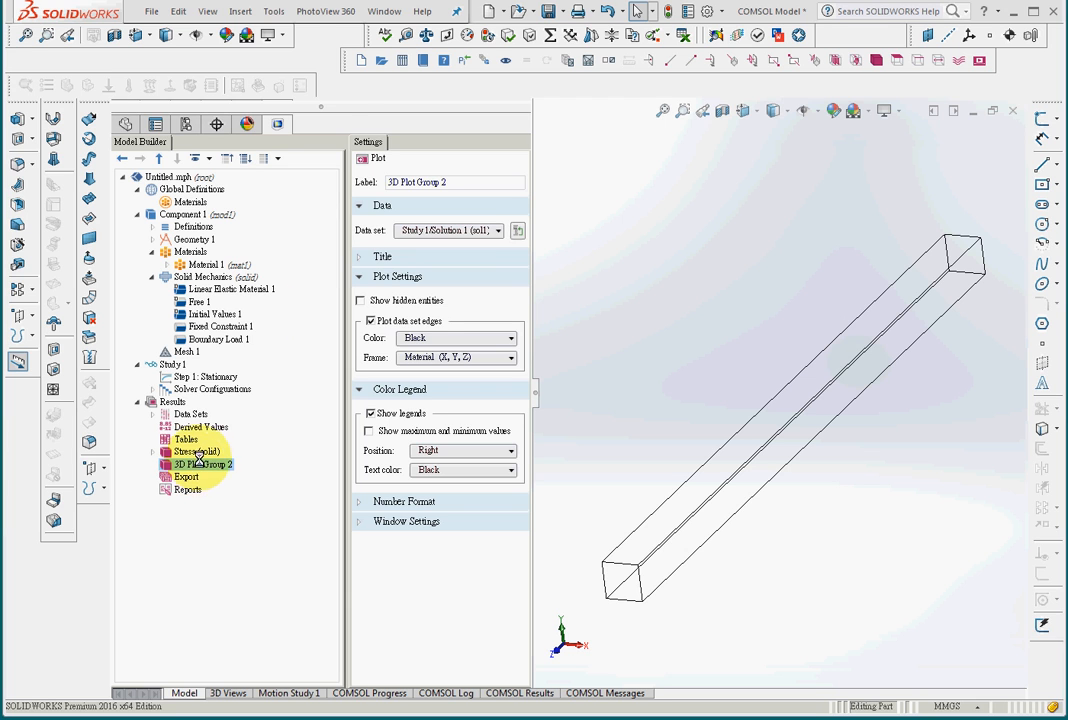
left_click(262, 35)
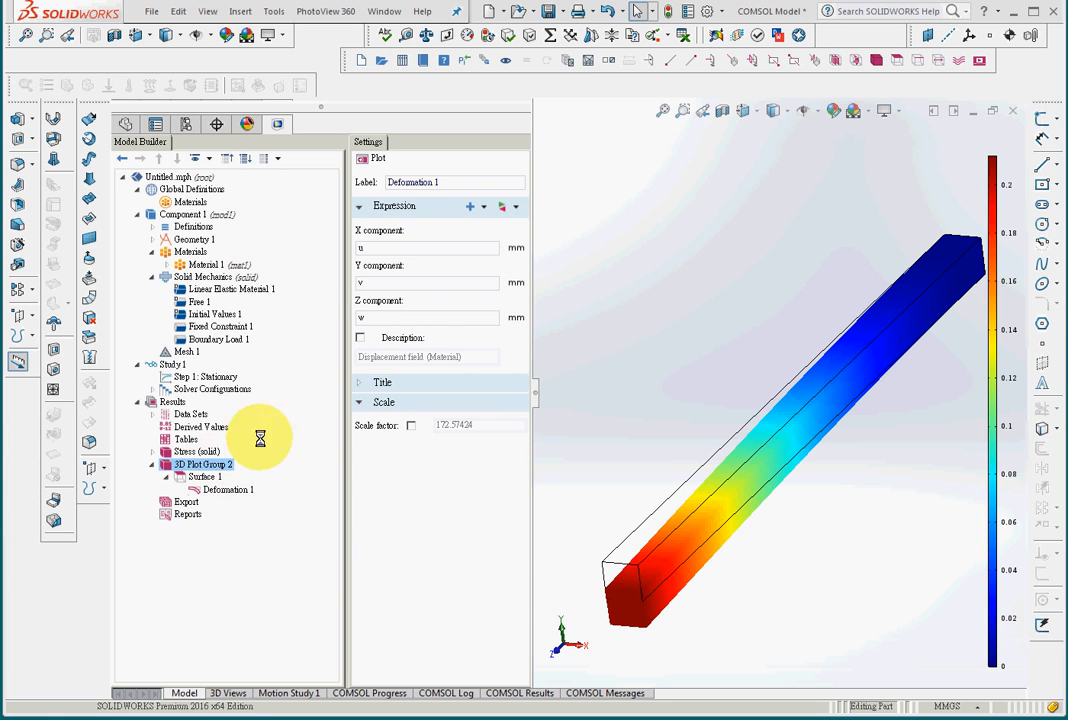
left_click(218, 477)
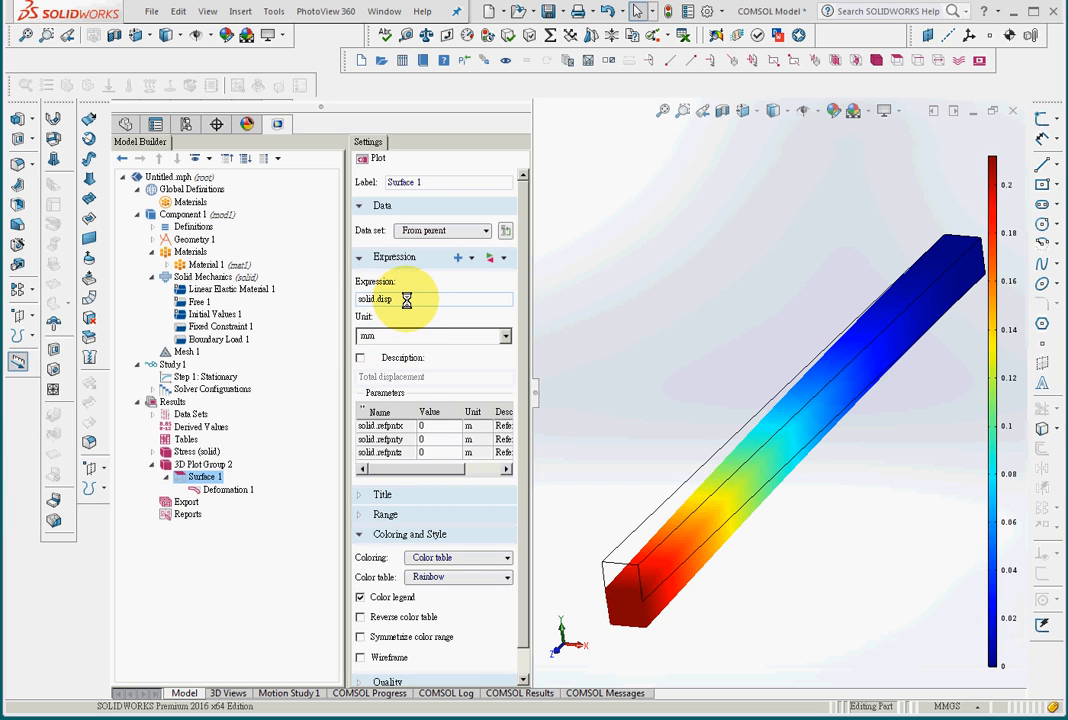
left_click_drag(398, 300, 376, 300)
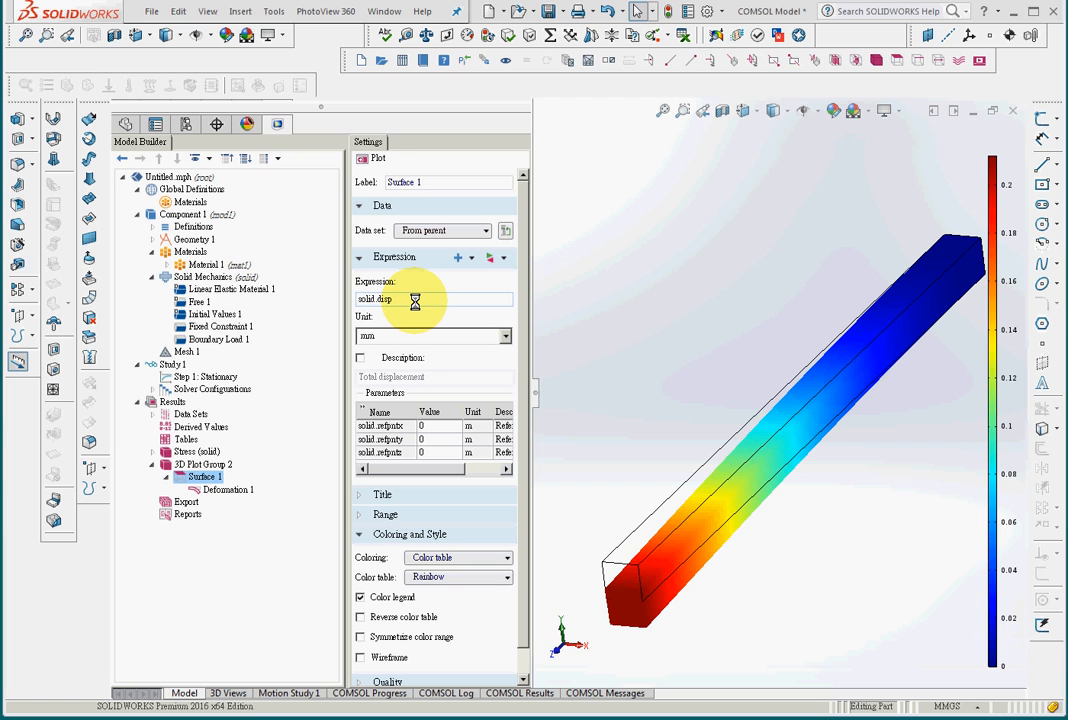
left_click(226, 489)
left_click(206, 465)
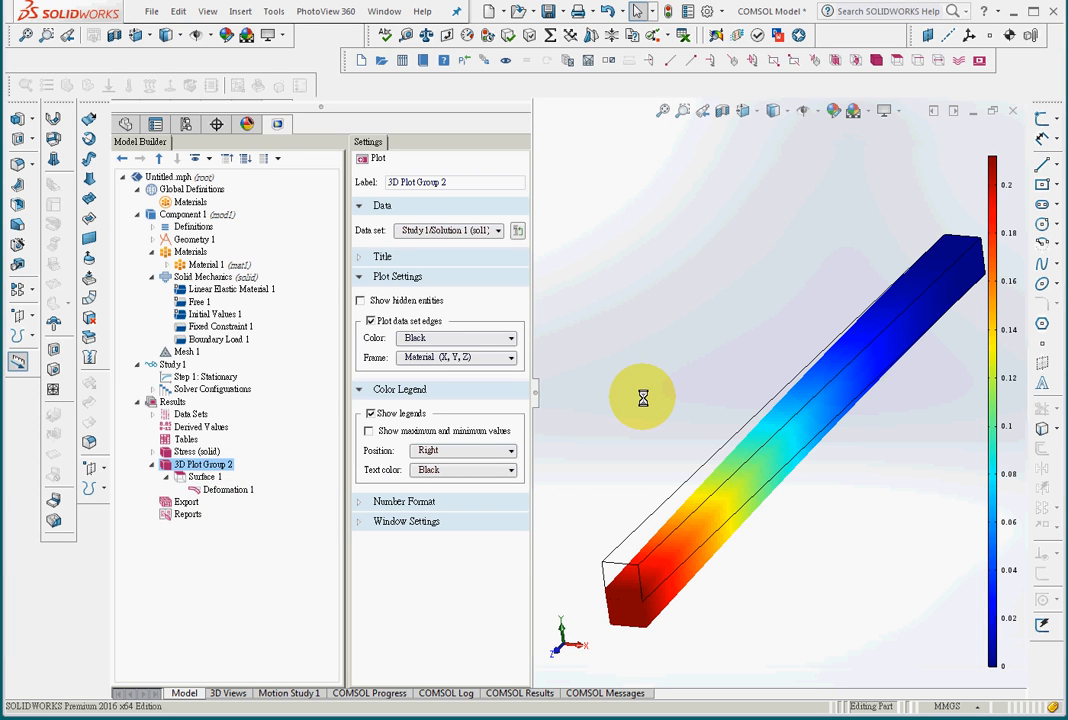
left_click(173, 402)
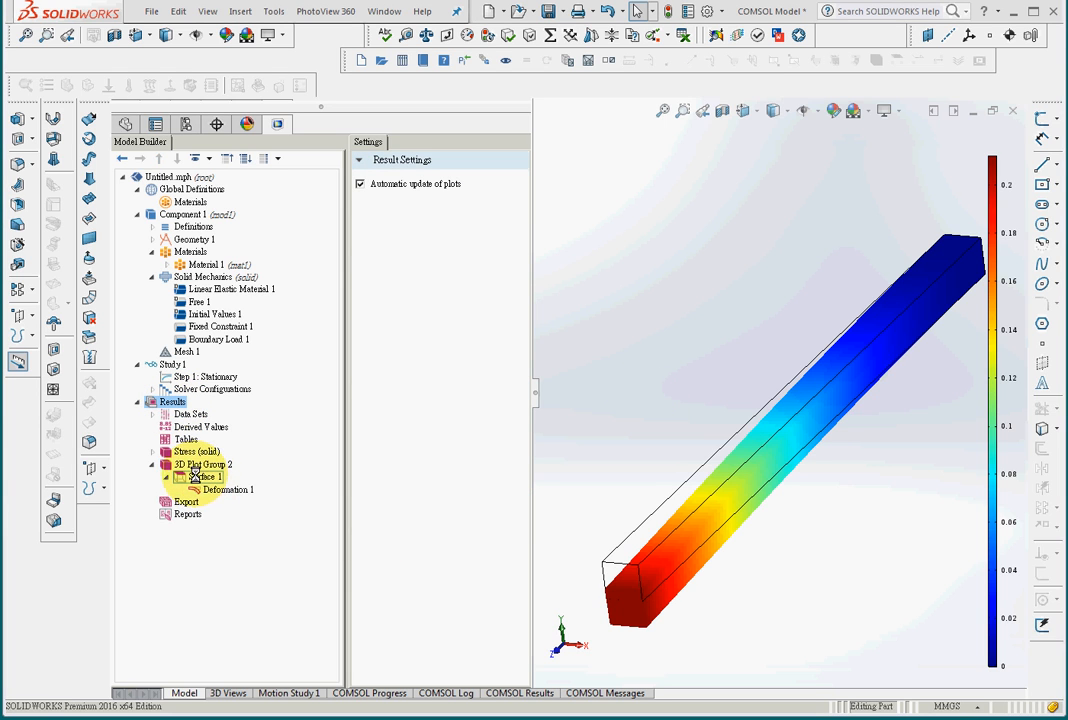
left_click(152, 464)
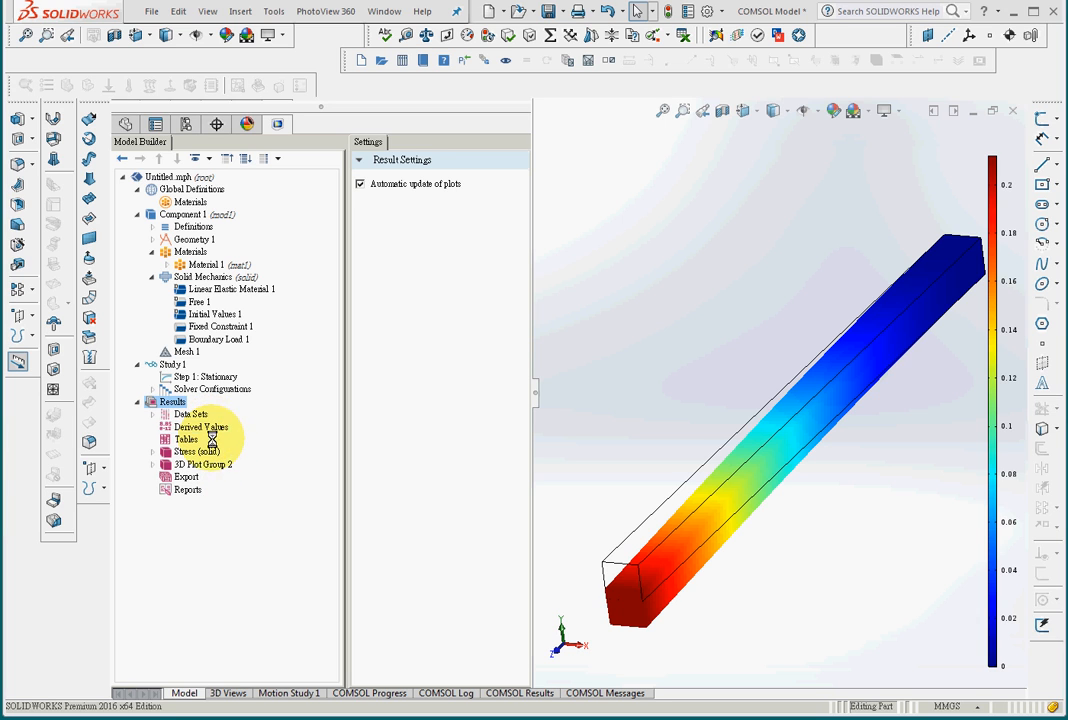
left_click(195, 465)
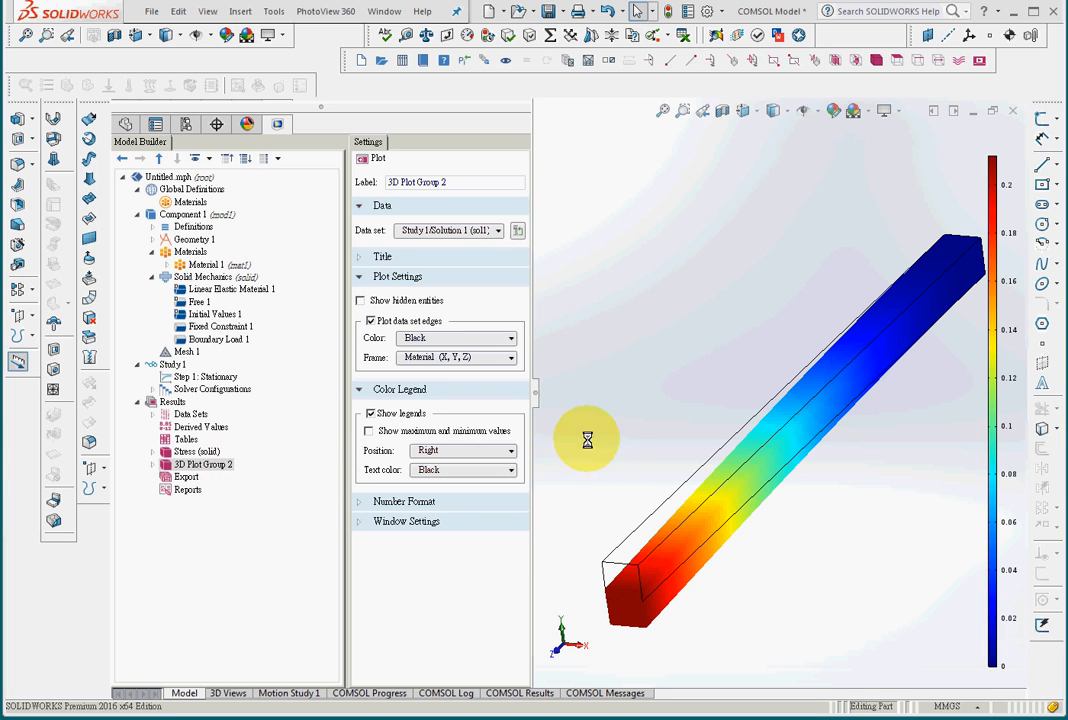
Add a Point Evaluation under Derived Values and evaluate total displacement at point 8, the free end's corner at X 25, Y 25, Z 1000 mm.
left_click(199, 426)
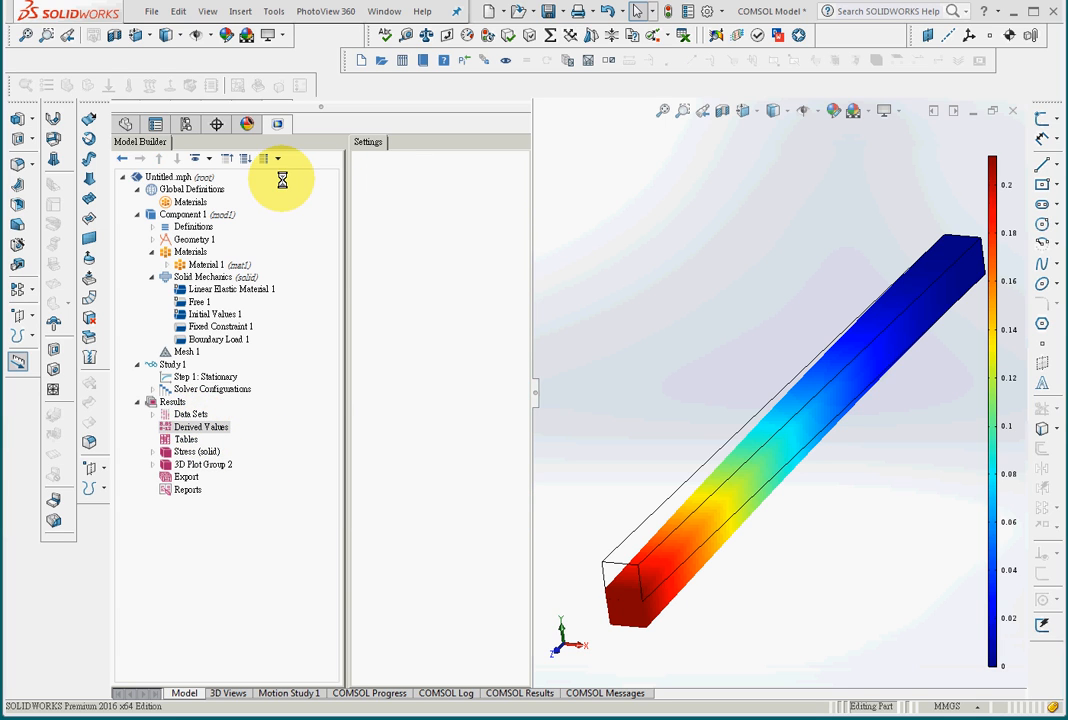
left_click(259, 159)
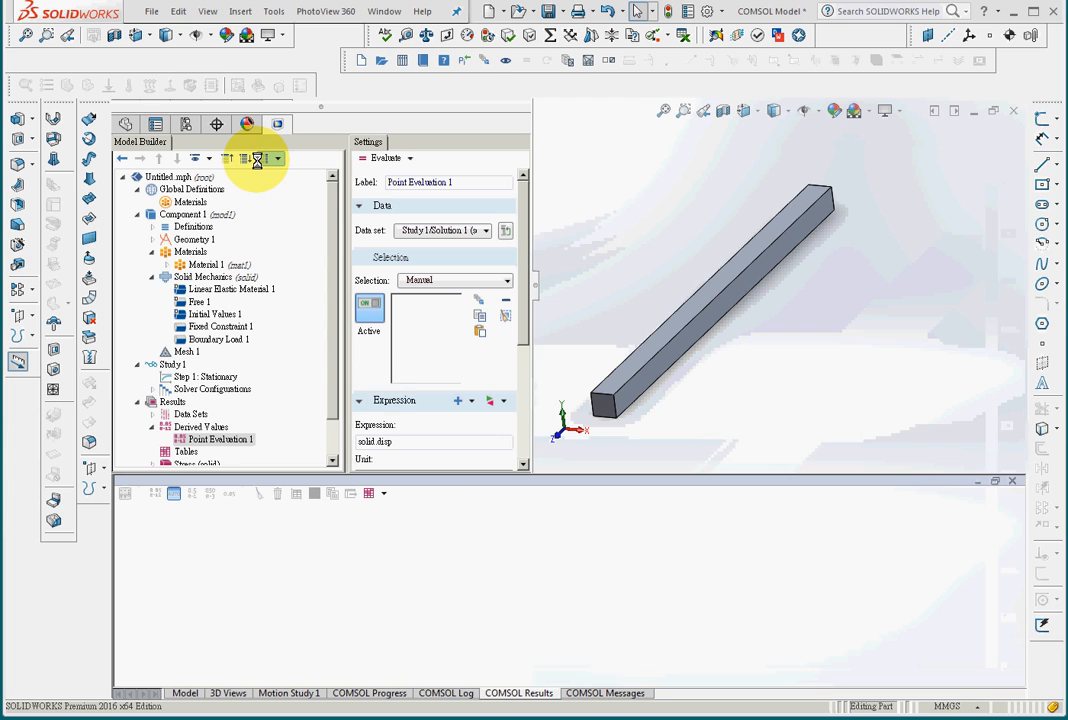
left_click(611, 398)
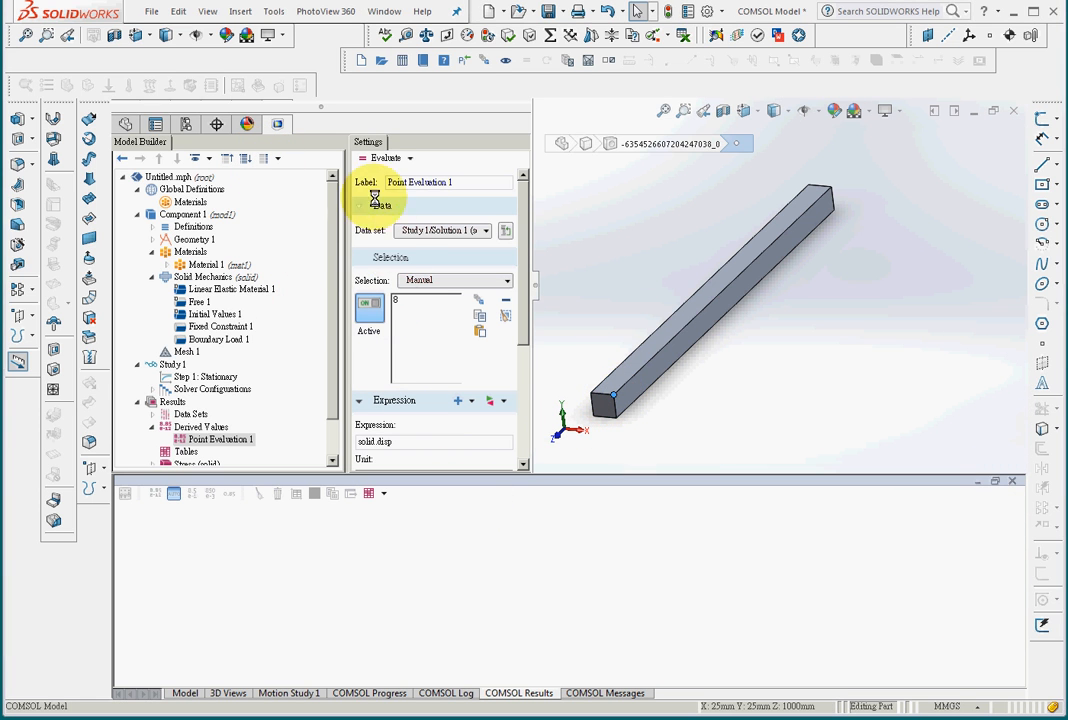
left_click(378, 158)
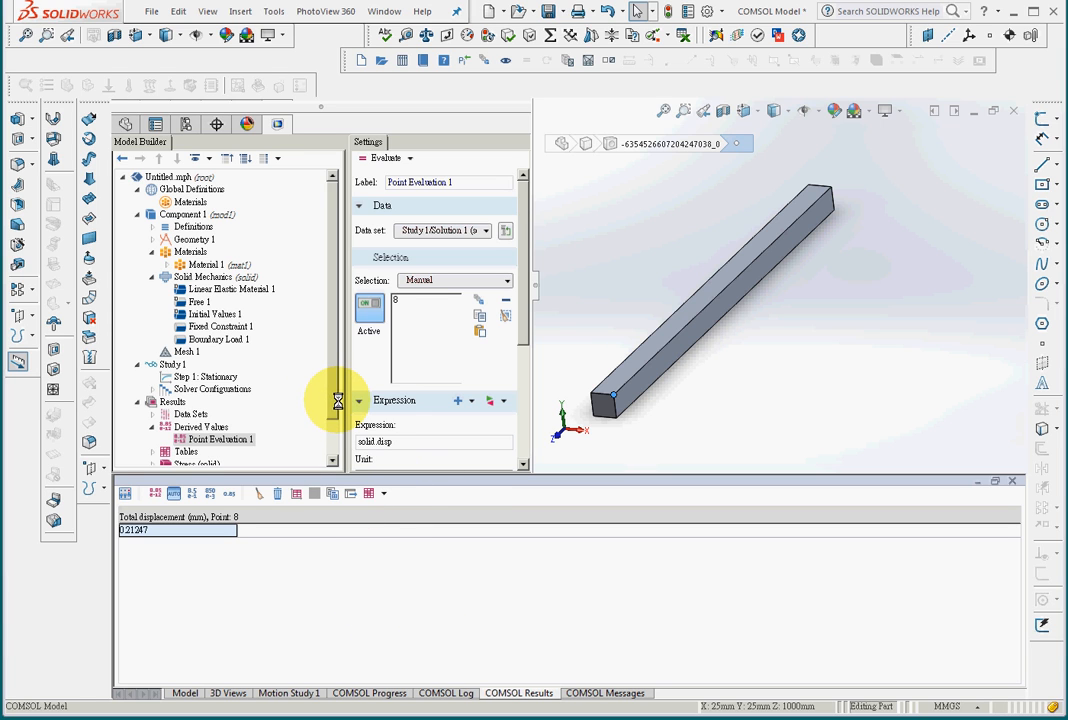
Add a Surface Average under Derived Values and evaluate the total displacement over the loaded end face, boundary 4.
left_click(190, 427)
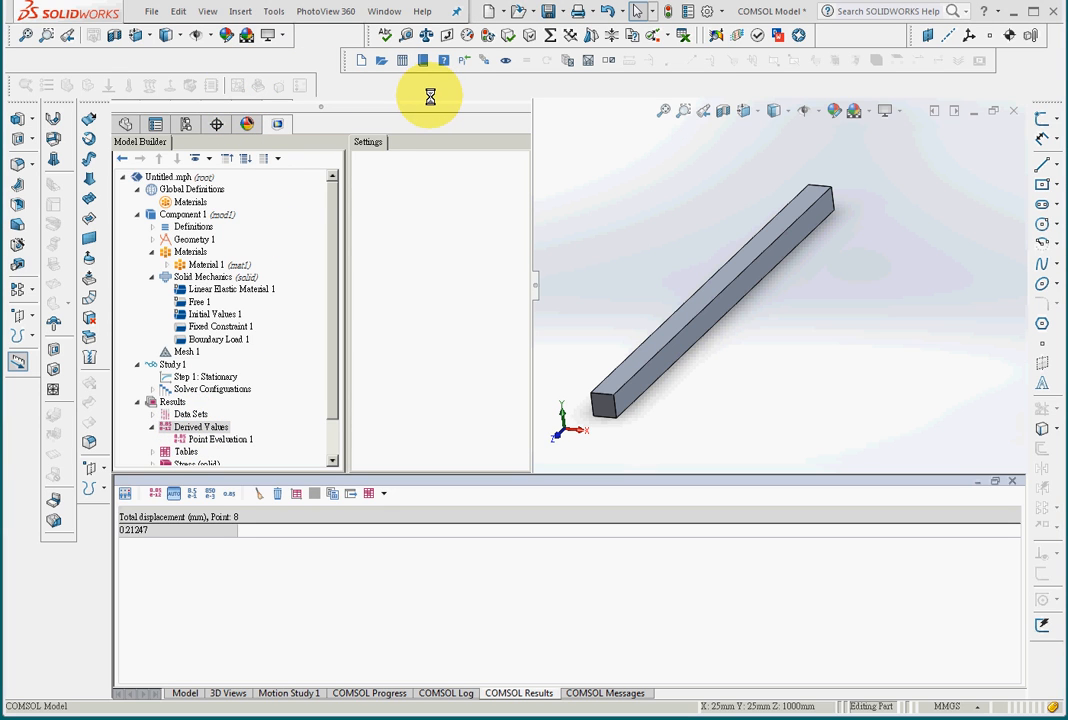
left_click(604, 400)
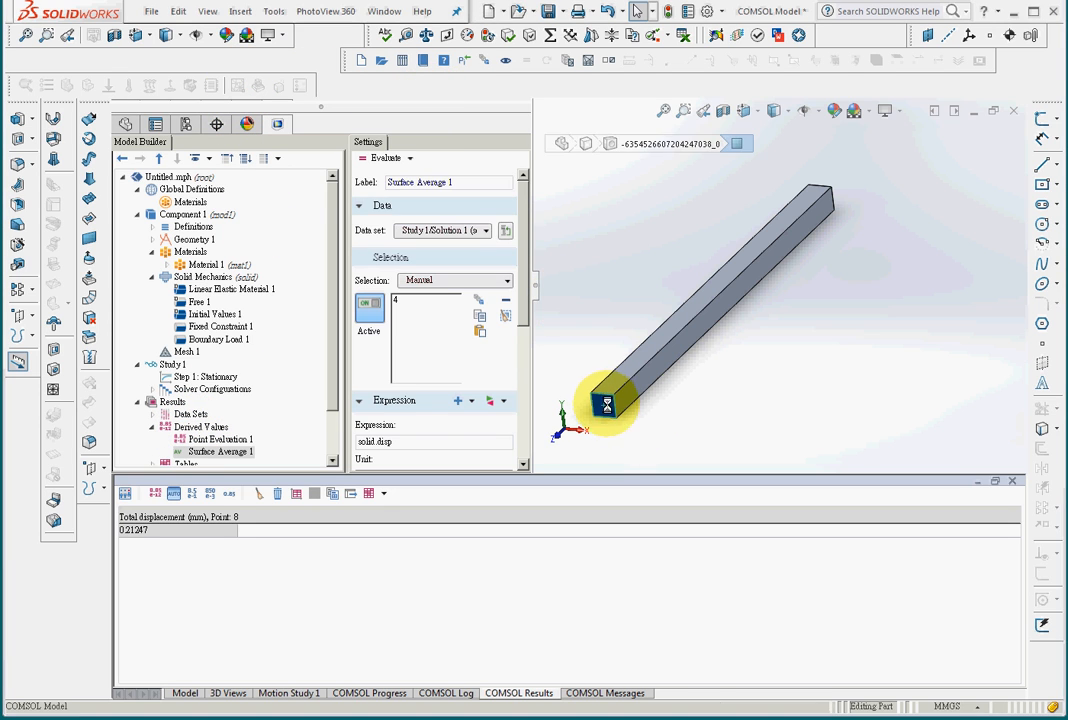
left_click(381, 158)
left_click(148, 530)
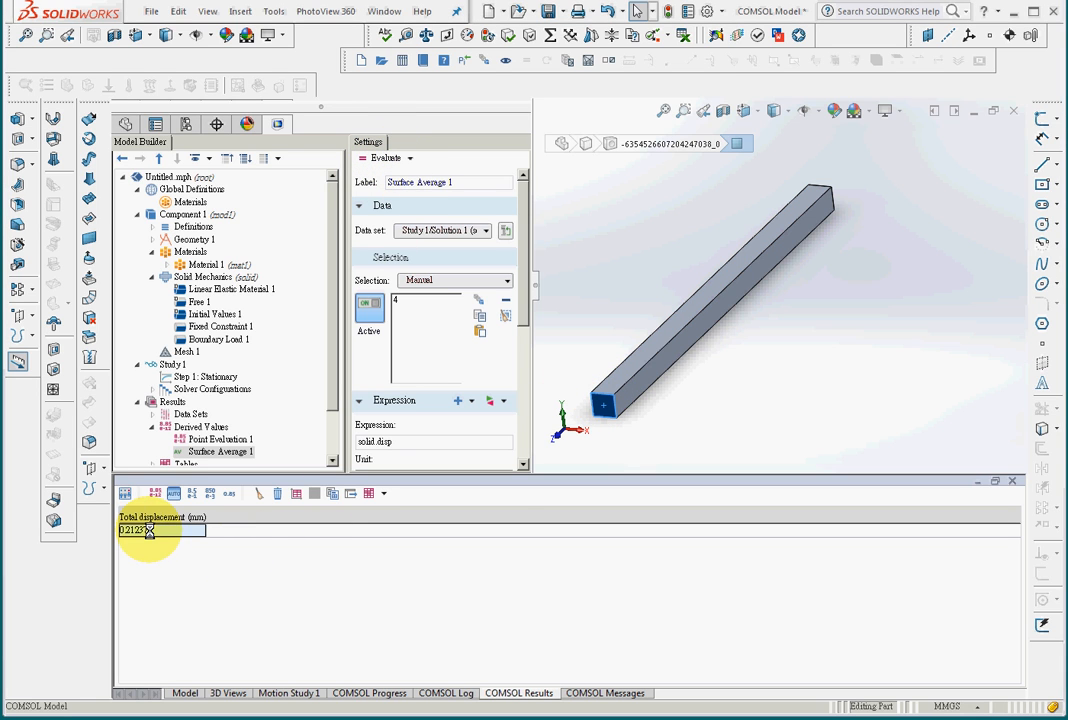